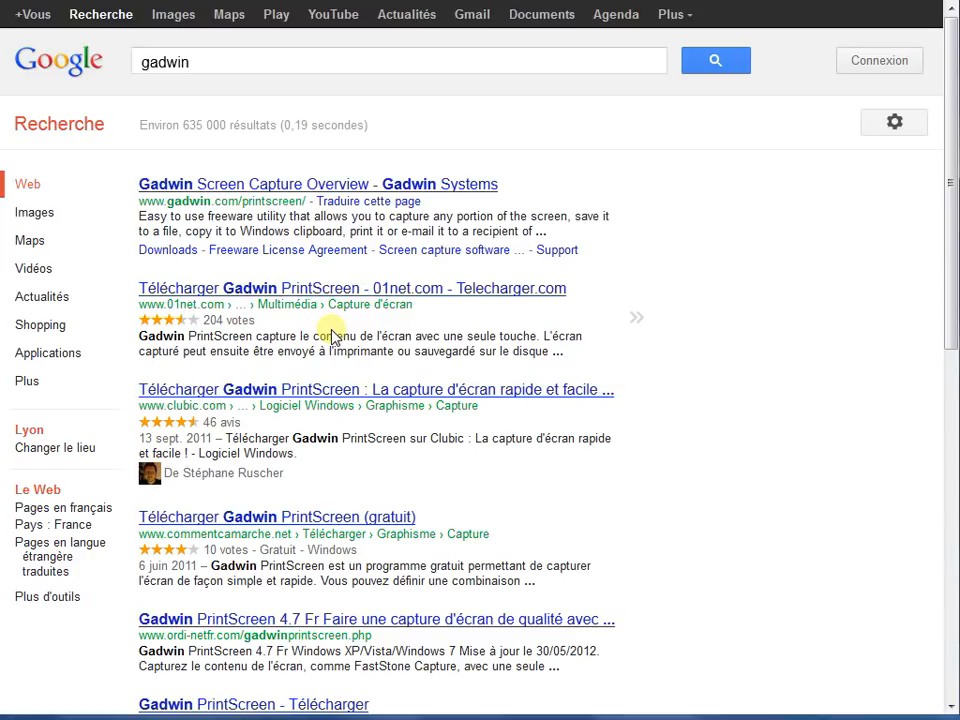
- Open the 01net page for Gadwin PrintScreen from the search results and request the free download
{"action": "left_click", "coordinate": [259, 289]}
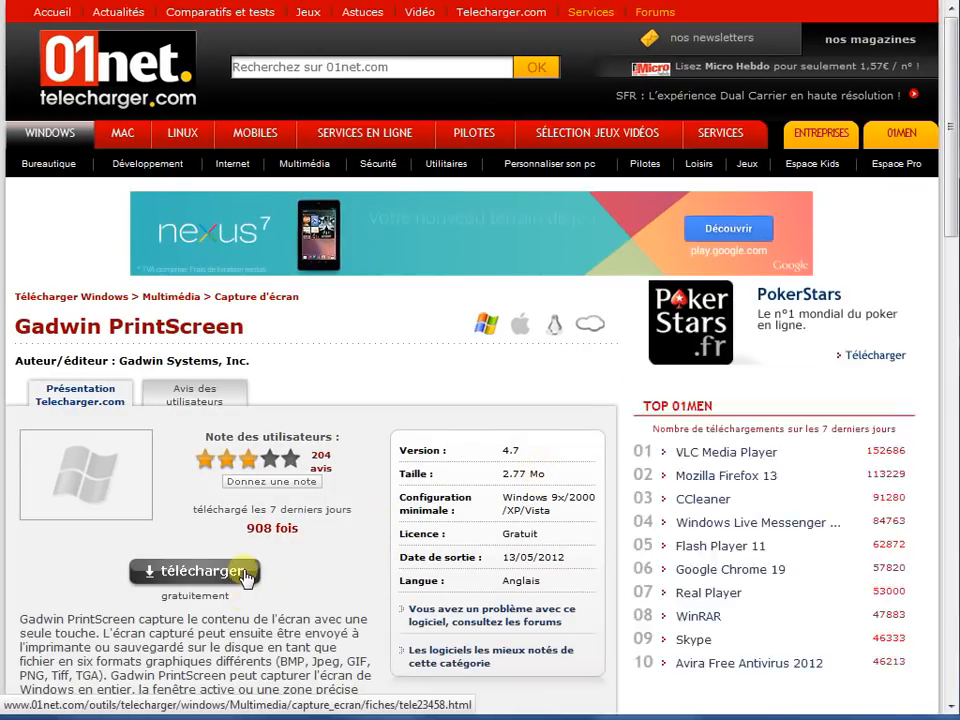
{"action": "left_click", "coordinate": [249, 578]}
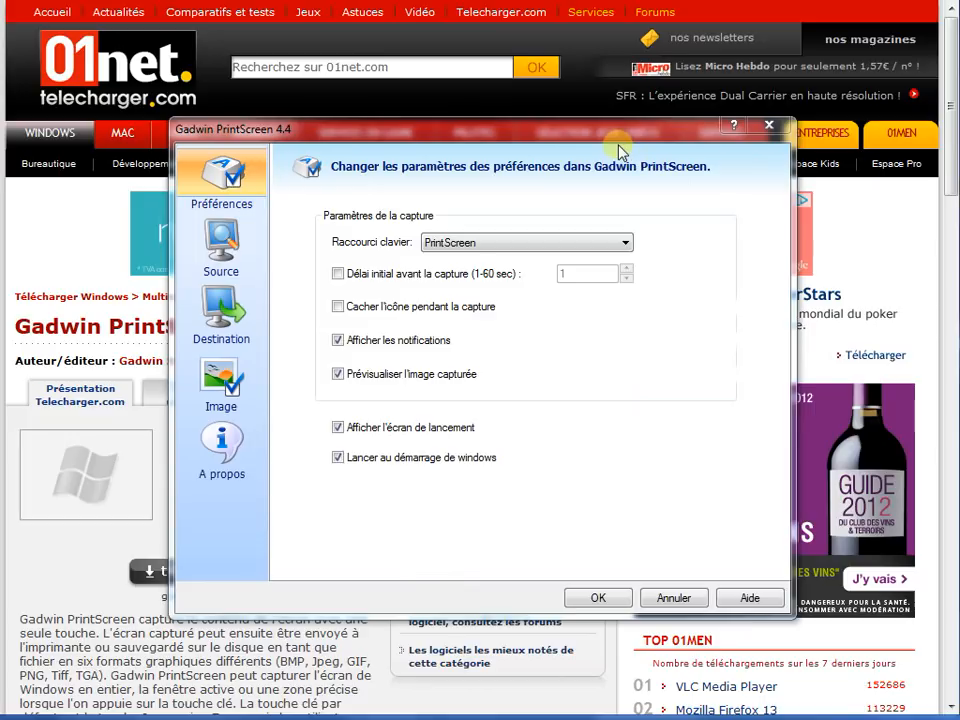
- Examine the available capture shortcuts, then the source and destination settings of Gadwin PrintScreen
{"action": "left_click_drag", "start_coordinate": [616, 135], "coordinate": [557, 97]}
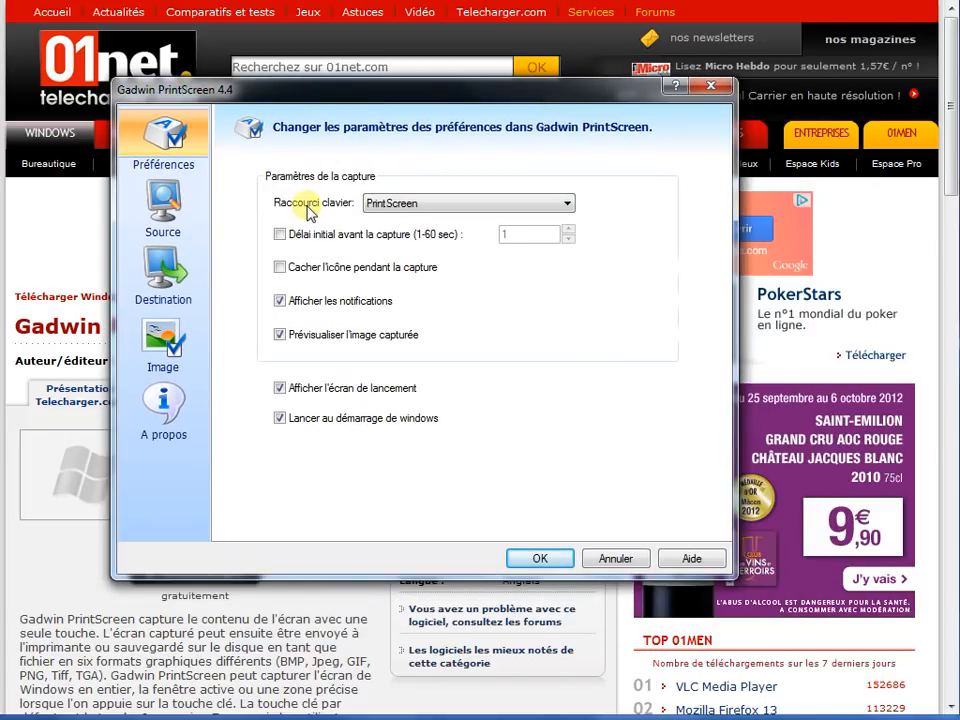
{"action": "left_click", "coordinate": [428, 208]}
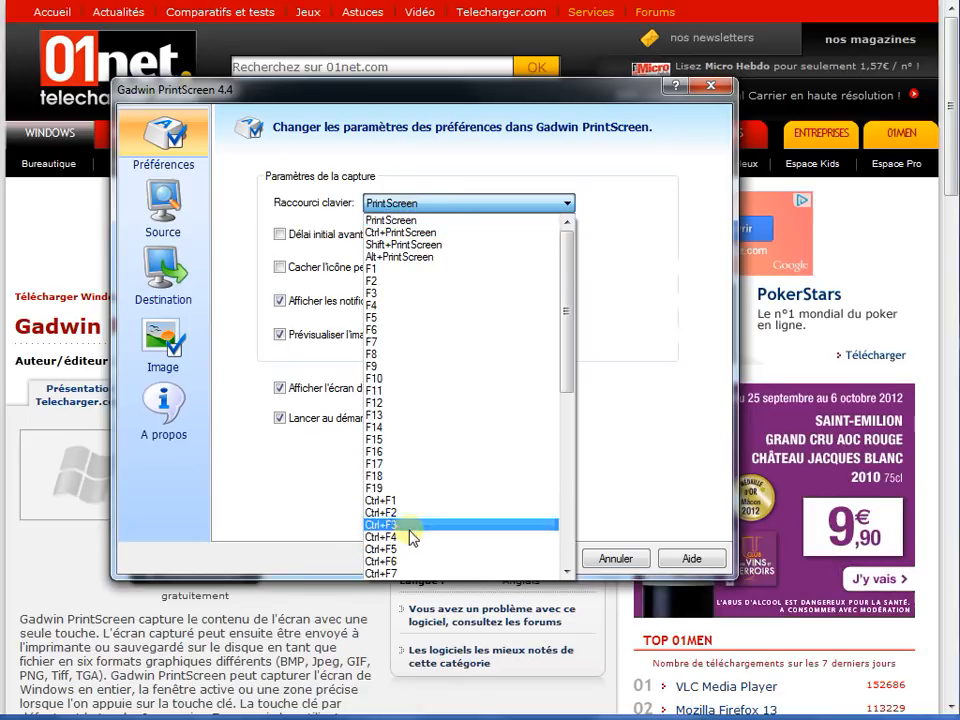
{"action": "left_click", "coordinate": [533, 205]}
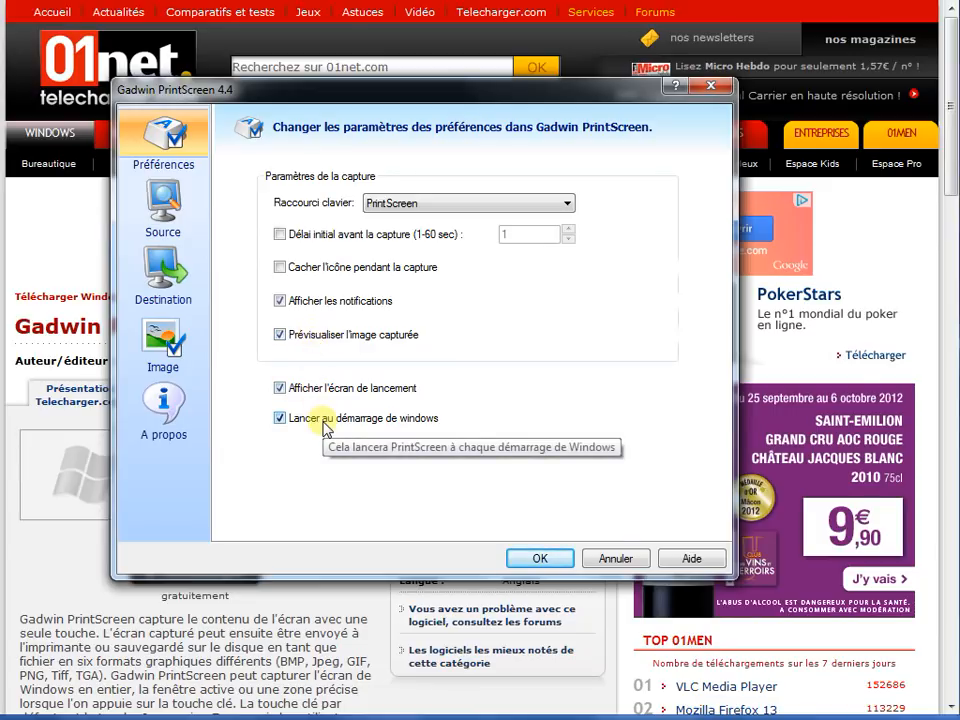
{"action": "left_click", "coordinate": [176, 207]}
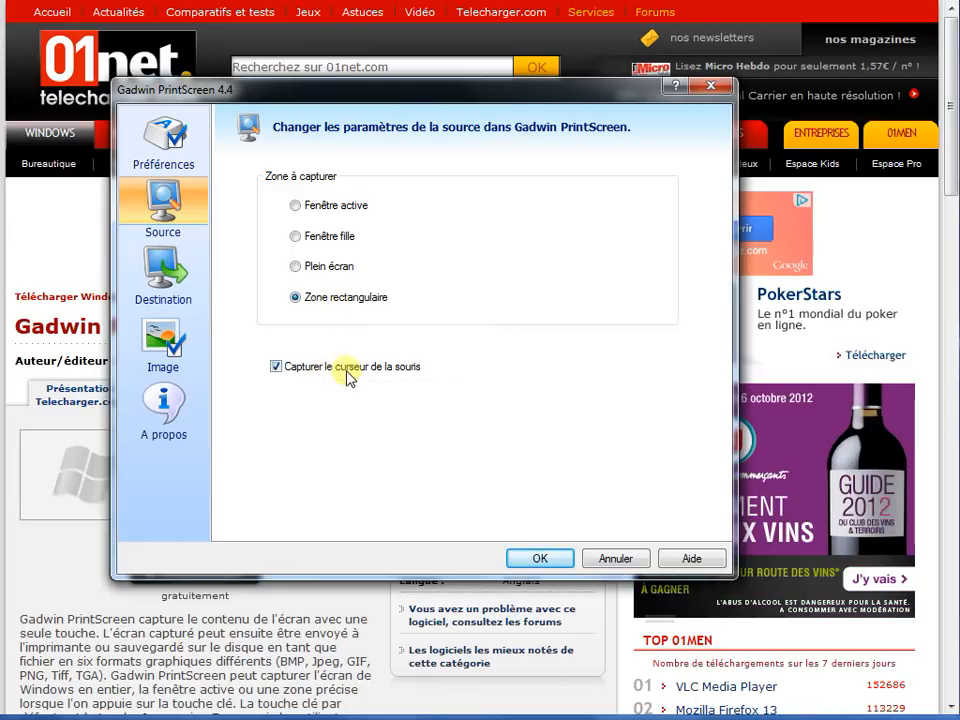
{"action": "left_click", "coordinate": [165, 275]}
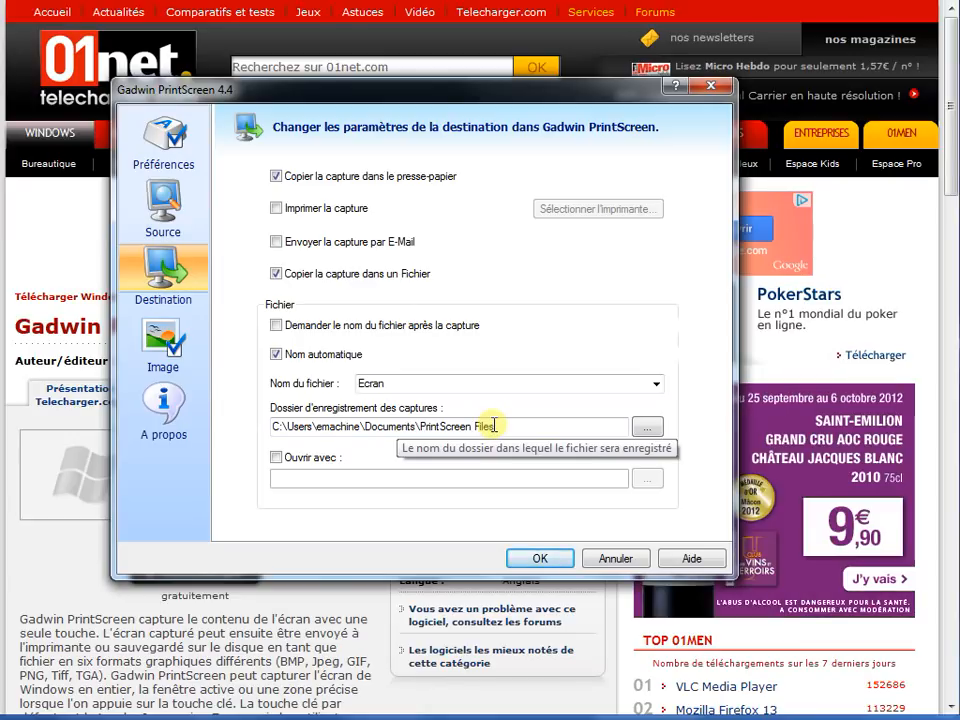
- Choose JPEG Bitmap (*.jpg) as the capture image format, view the program information and confirm the settings
{"action": "left_click", "coordinate": [156, 340]}
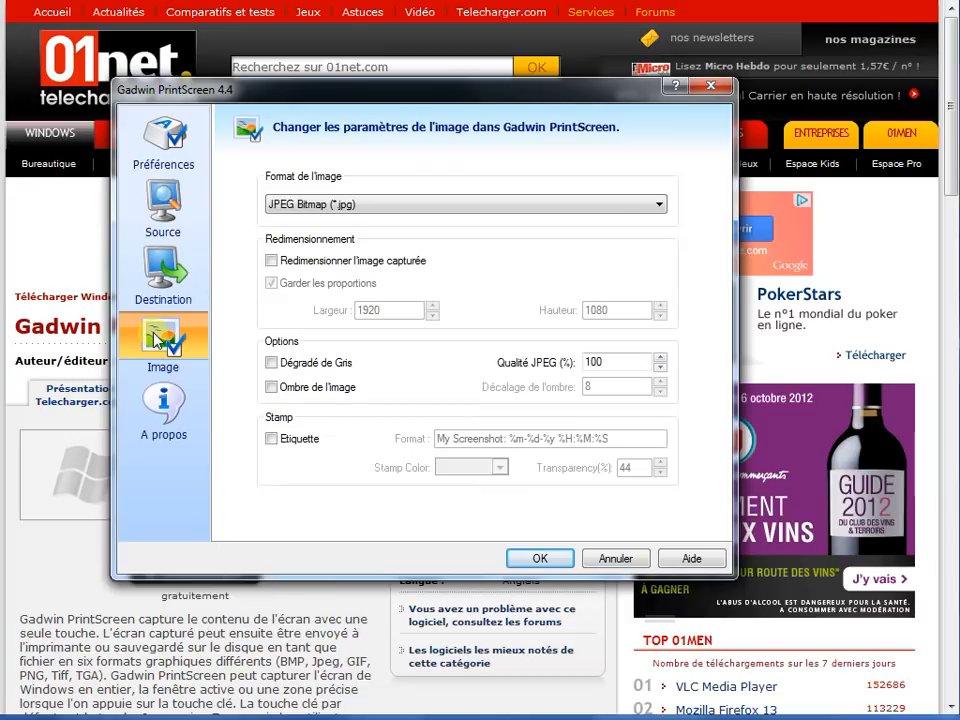
{"action": "left_click", "coordinate": [427, 205]}
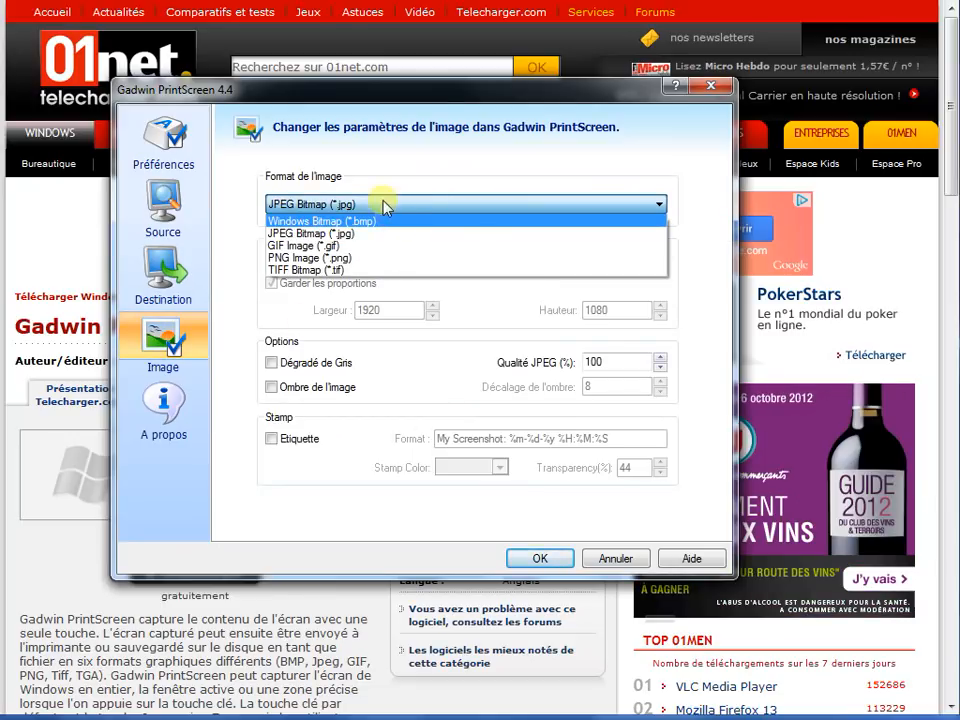
{"action": "left_click", "coordinate": [358, 234]}
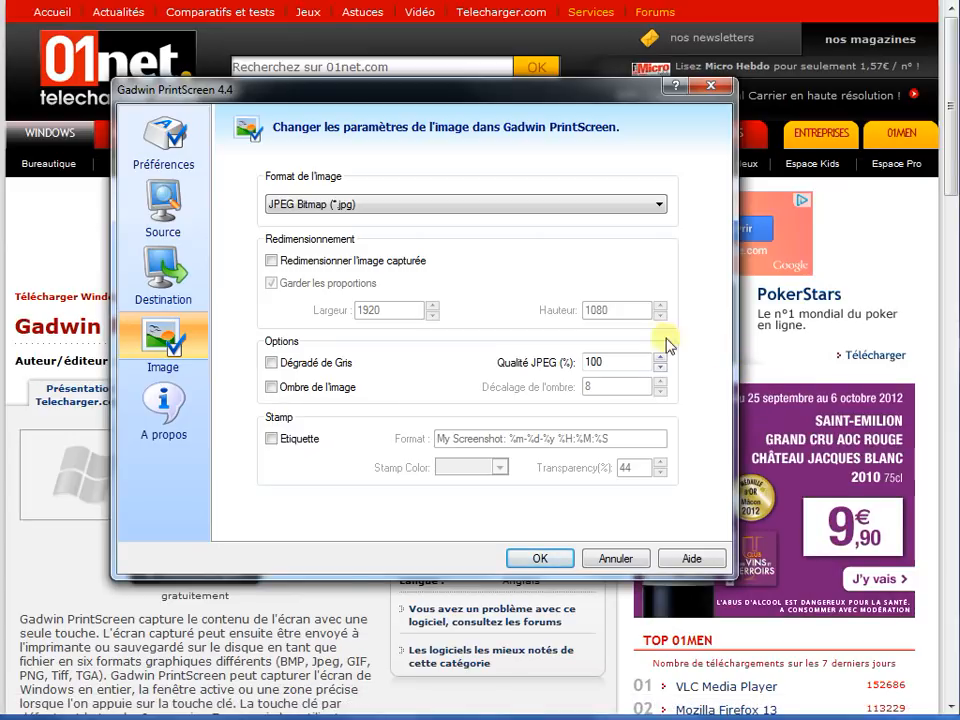
{"action": "left_click", "coordinate": [163, 412]}
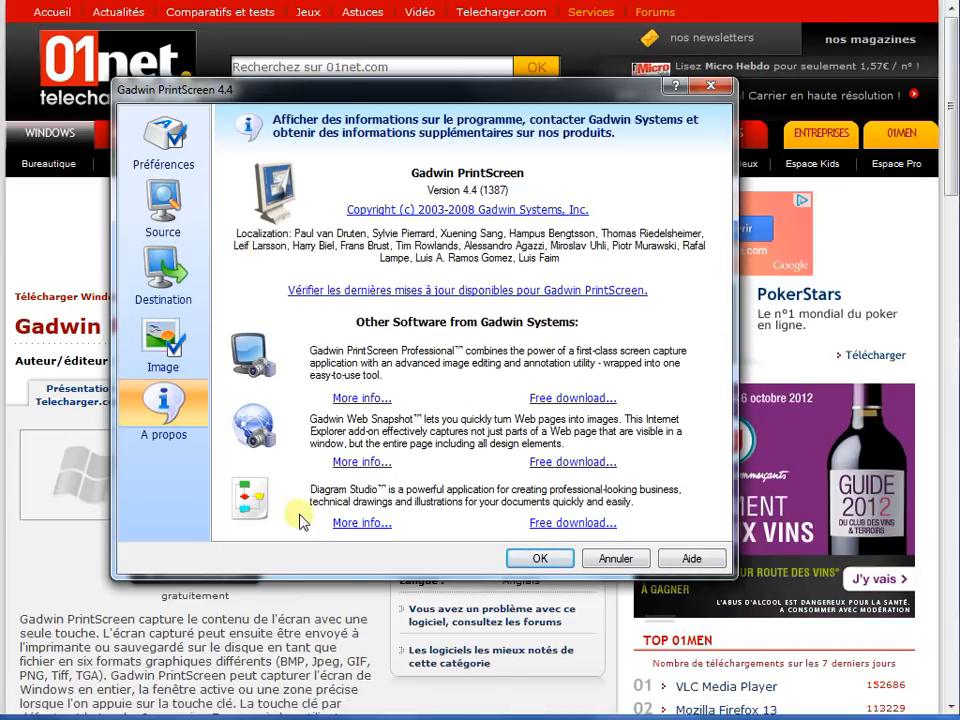
{"action": "left_click", "coordinate": [521, 562]}
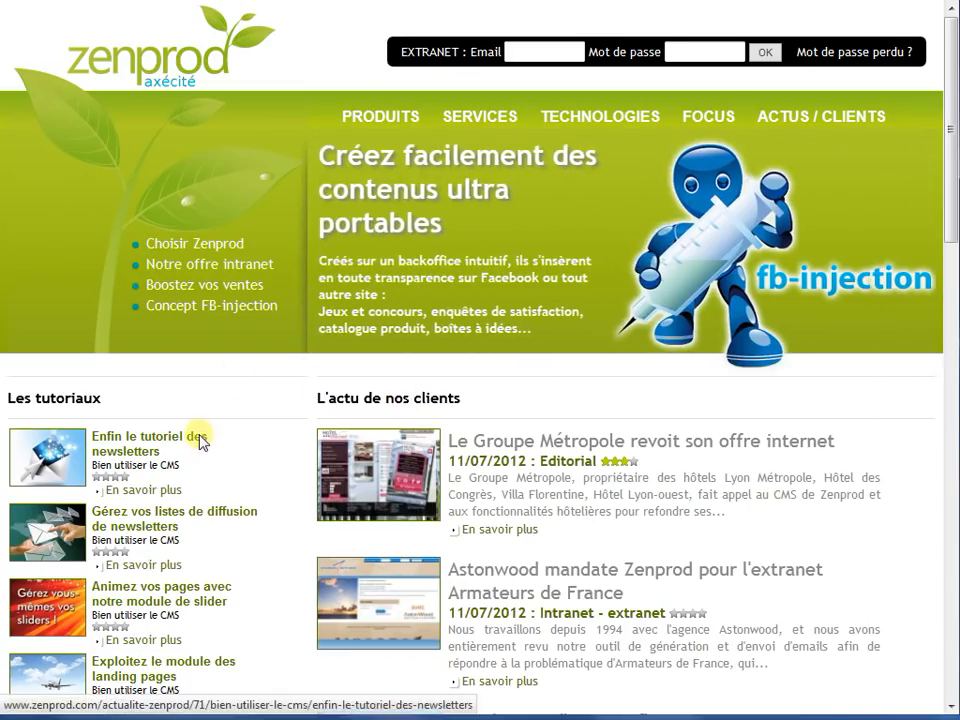
- Open the article "Enfin le tutoriel des newsletters" on the Zenprod site and look through its page
{"action": "left_click", "coordinate": [60, 460]}
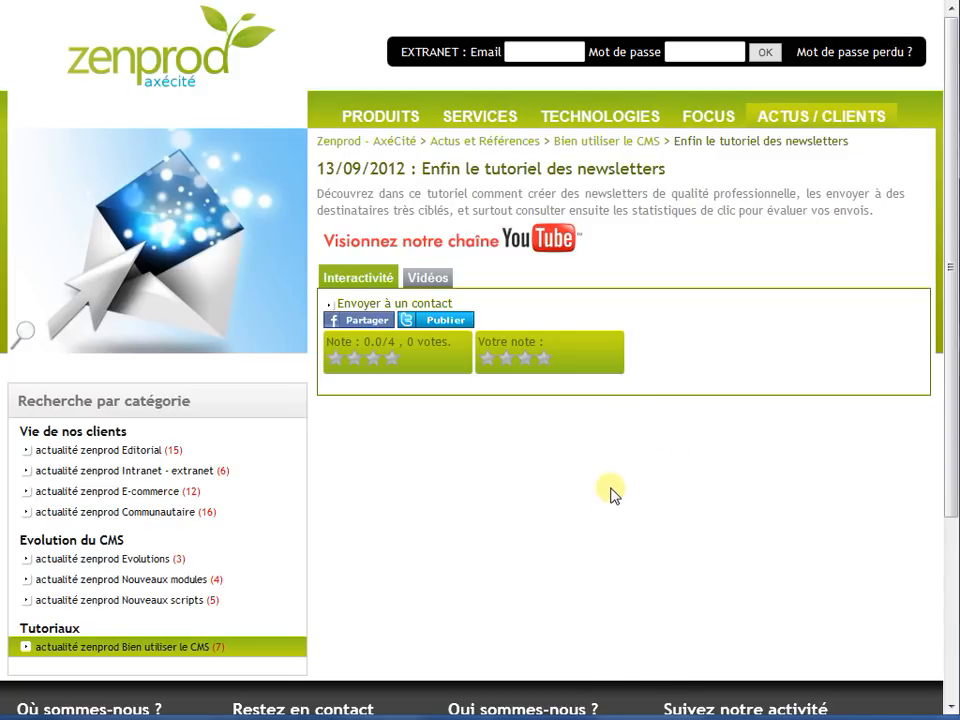
{"action": "scroll", "coordinate": [617, 489], "scroll_direction": "down", "scroll_amount": 3}
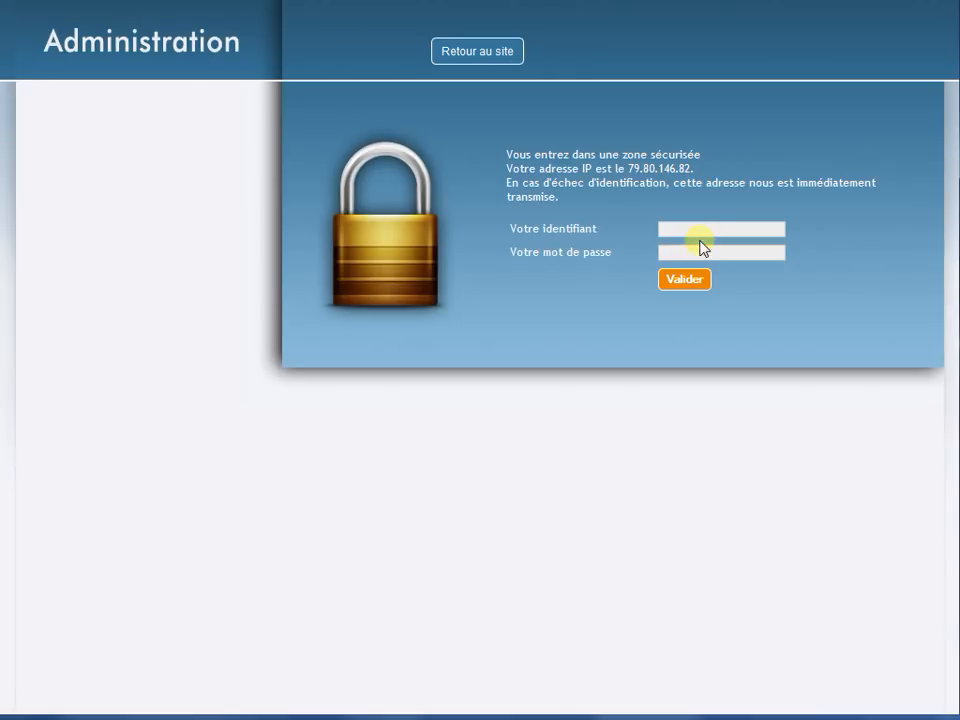
- Log in to the site's administration console with the account identifier and password
{"action": "left_click", "coordinate": [699, 229]}
{"action": "type", "text": "r"}
{"action": "left_click", "coordinate": [695, 247]}
{"action": "left_click", "coordinate": [690, 280]}
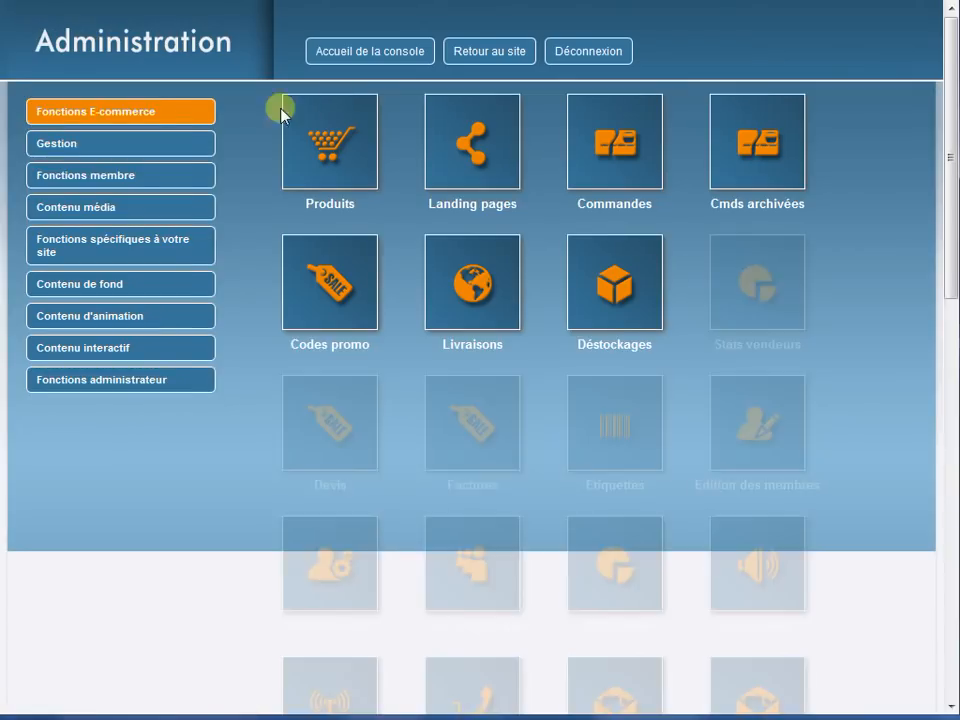
- Open the news item "Enfin le tutoriel des newsletters" for editing from the online media content
{"action": "left_click", "coordinate": [116, 214]}
{"action": "left_click", "coordinate": [316, 163]}
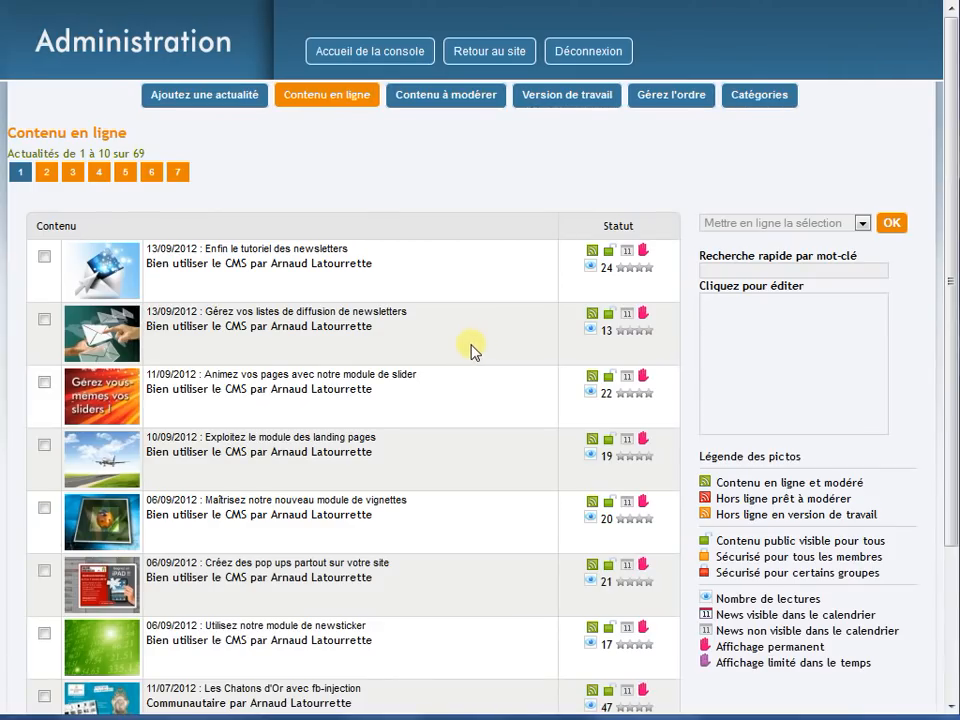
{"action": "left_click", "coordinate": [359, 290]}
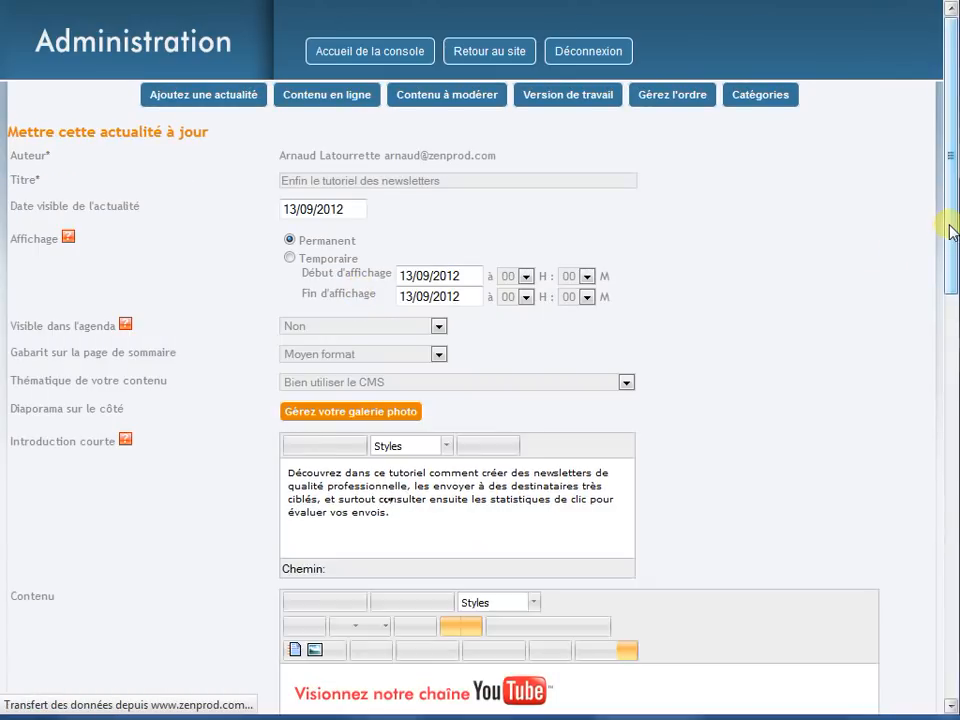
- Enlarge the Contenu editing area and add a new line after the YouTube banner
{"action": "left_click_drag", "start_coordinate": [956, 221], "coordinate": [953, 356]}
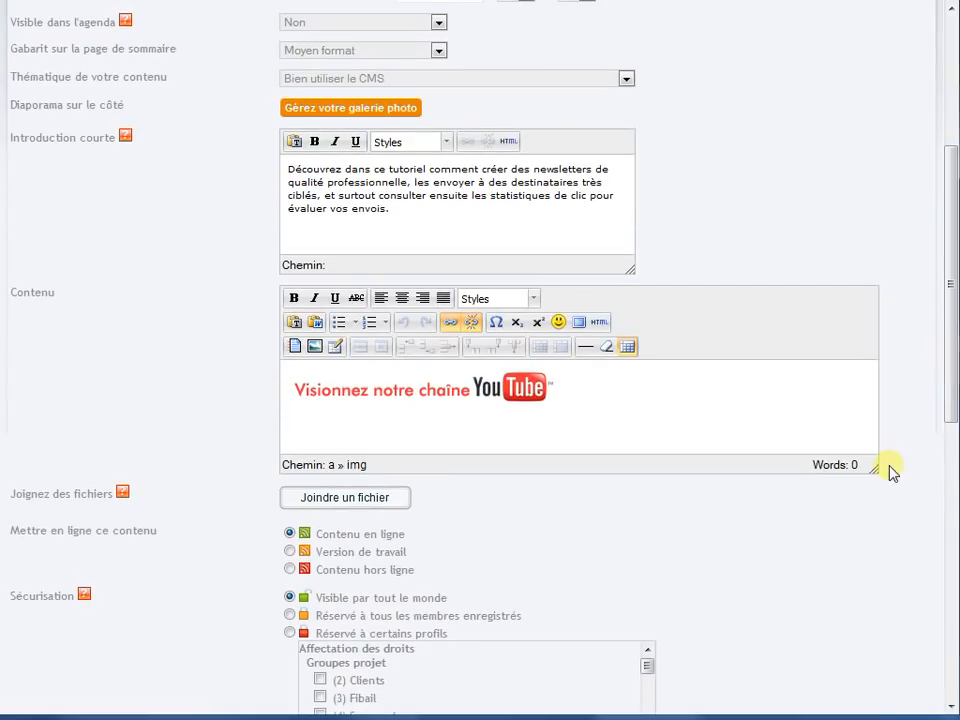
{"action": "left_click_drag", "start_coordinate": [873, 471], "coordinate": [885, 582]}
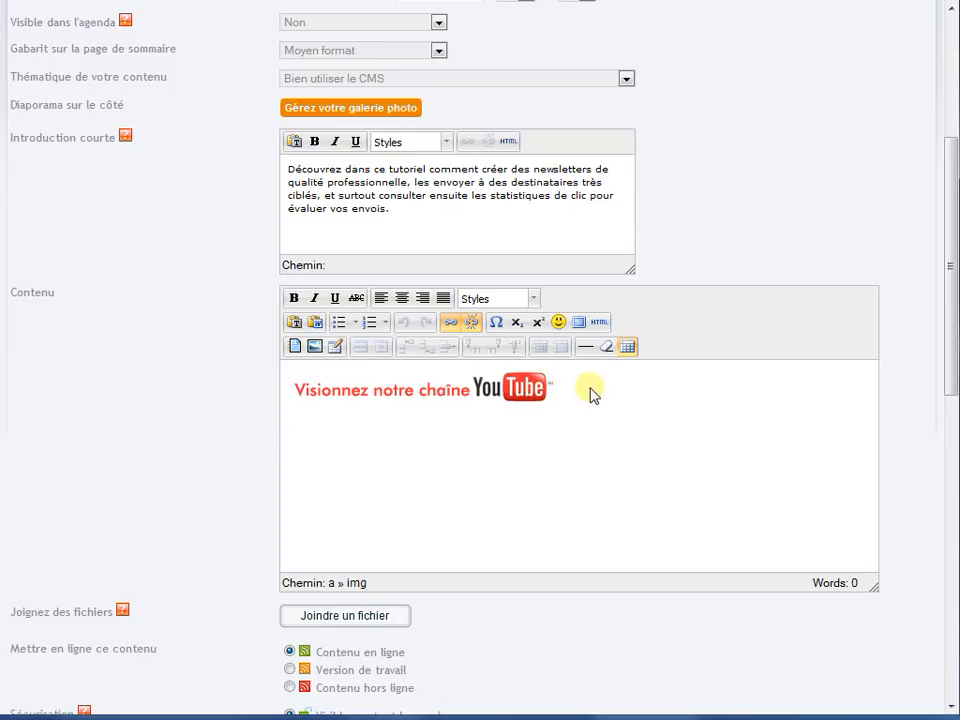
{"action": "left_click", "coordinate": [540, 392]}
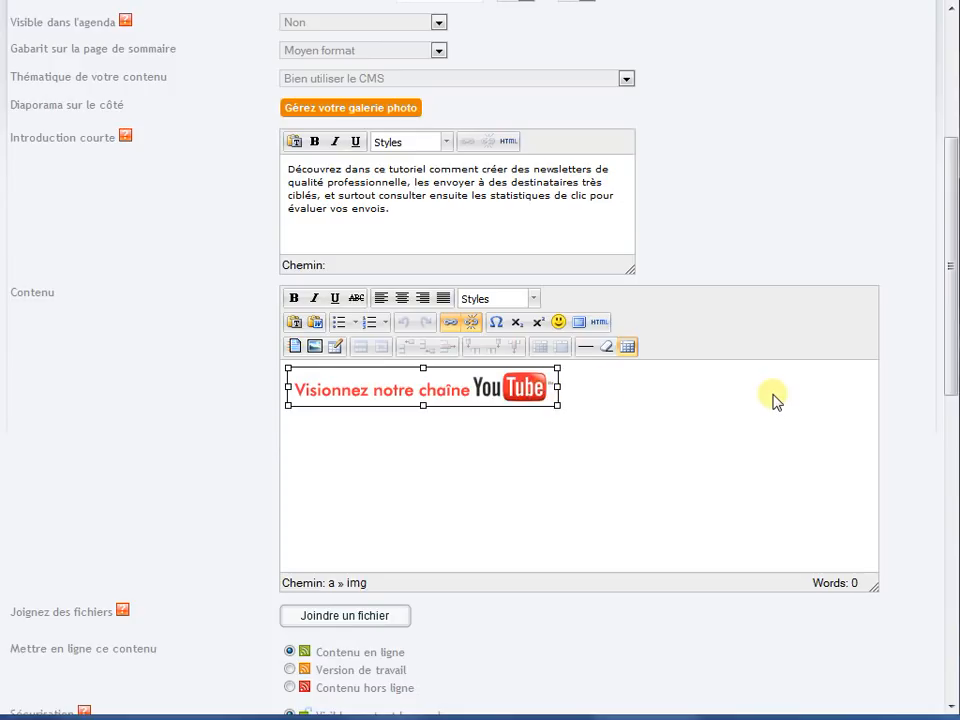
{"action": "left_click", "coordinate": [775, 400]}
{"action": "key", "text": "Return"}
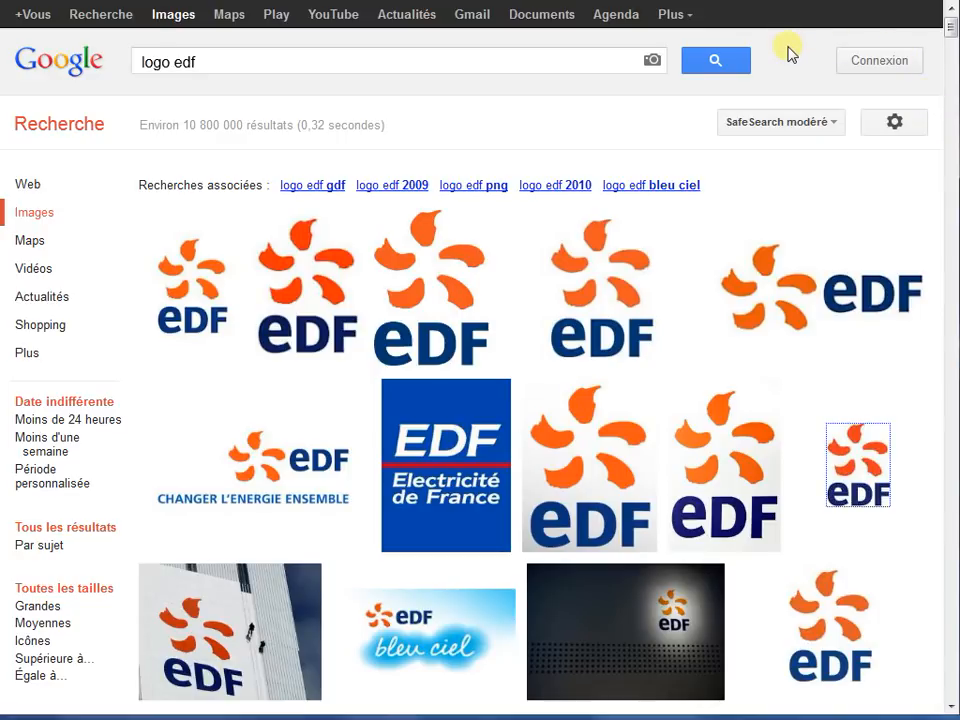
- Capture the horizontal EDF logo from the Google image results, fitting the rectangular capture zone closely around it
{"action": "key", "text": "Print"}
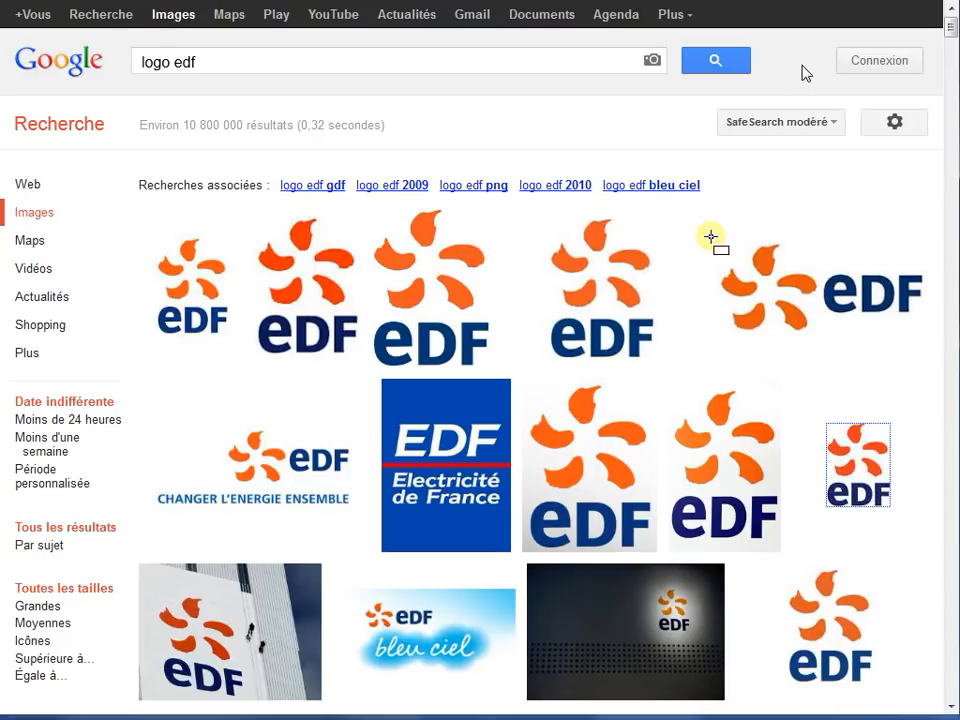
{"action": "left_click_drag", "start_coordinate": [712, 239], "coordinate": [921, 343]}
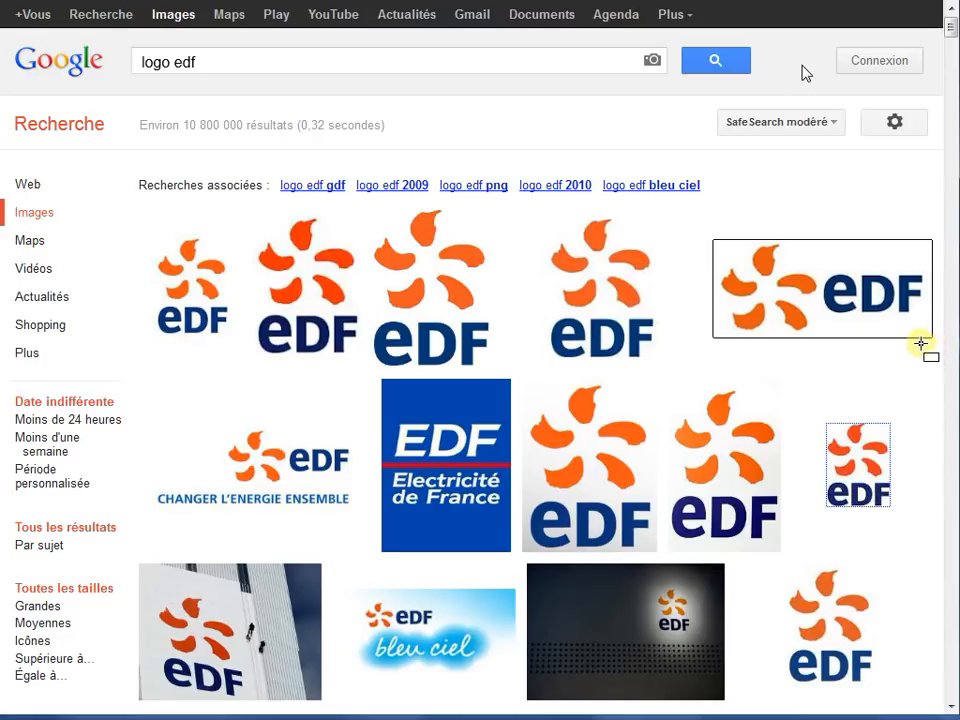
{"action": "left_click_drag", "start_coordinate": [829, 285], "coordinate": [835, 333]}
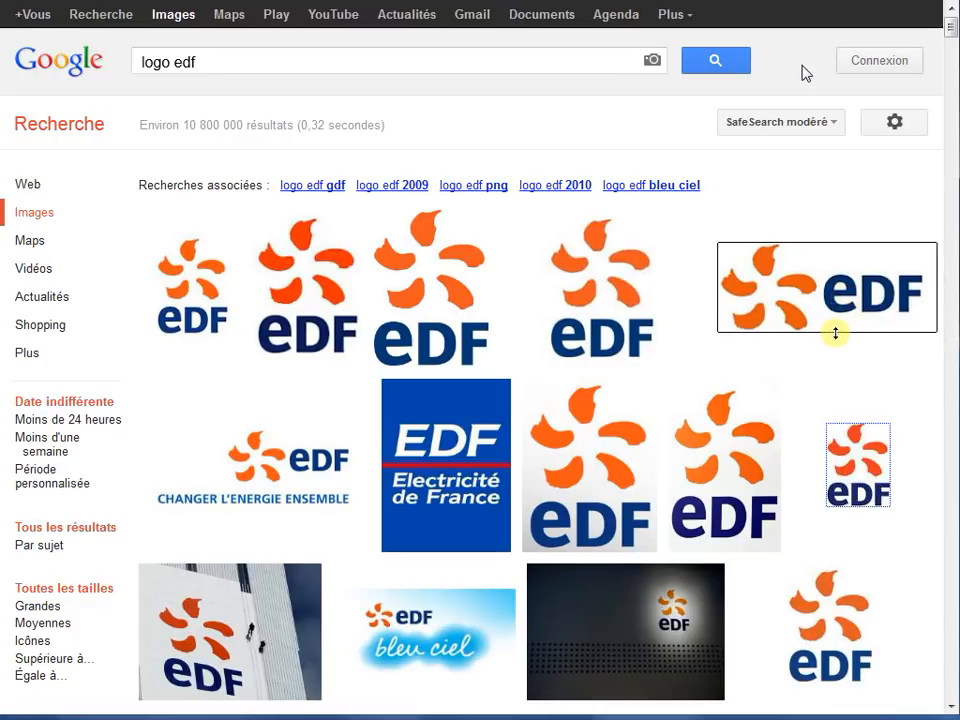
{"action": "left_click_drag", "start_coordinate": [937, 313], "coordinate": [926, 313]}
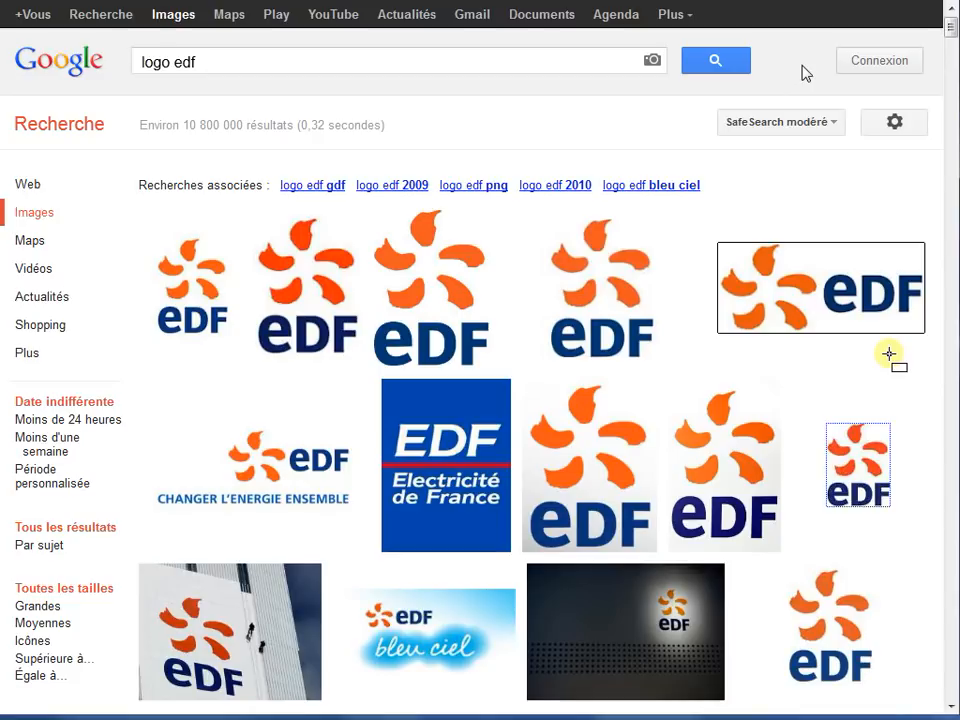
{"action": "key", "text": "Return"}
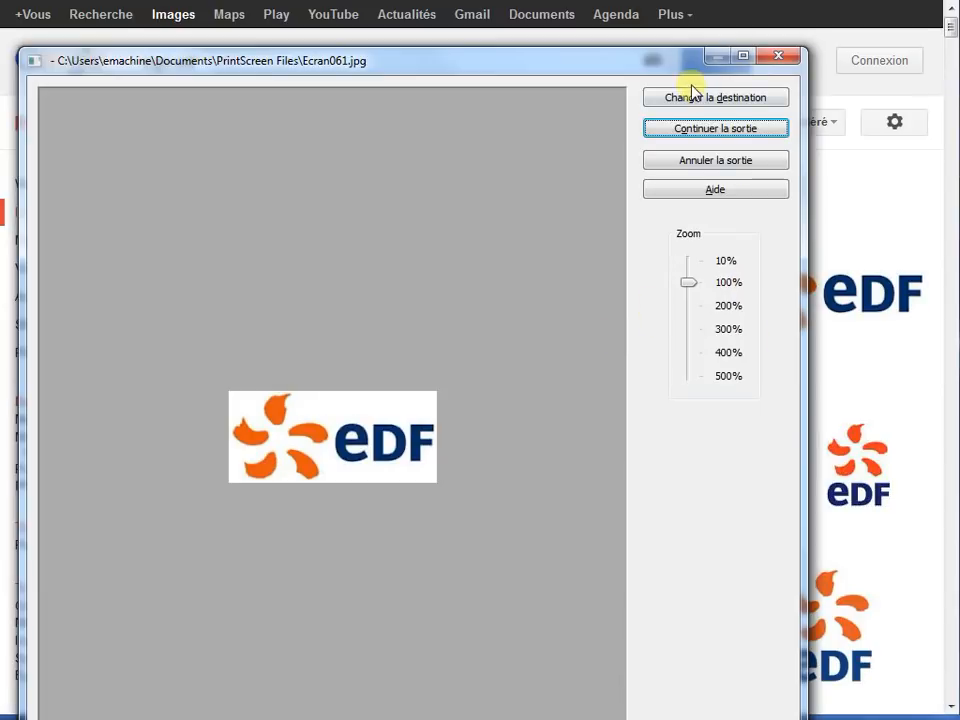
- Accept the output of the previewed EDF logo capture and dismiss the completion notice
{"action": "left_click_drag", "start_coordinate": [662, 68], "coordinate": [680, 35]}
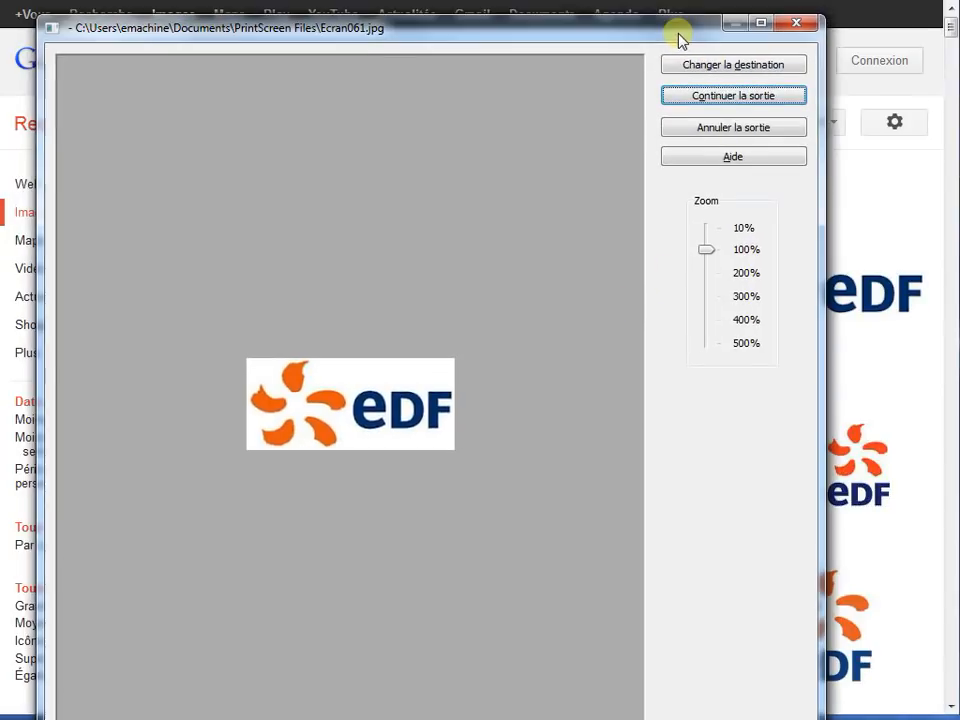
{"action": "left_click", "coordinate": [708, 96]}
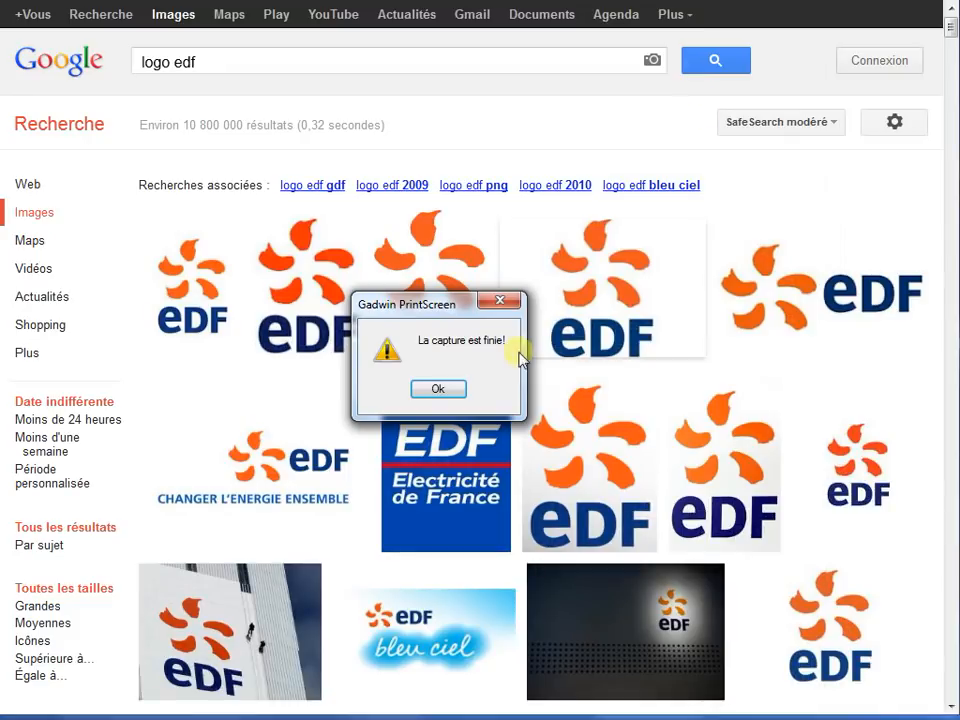
{"action": "left_click", "coordinate": [441, 389]}
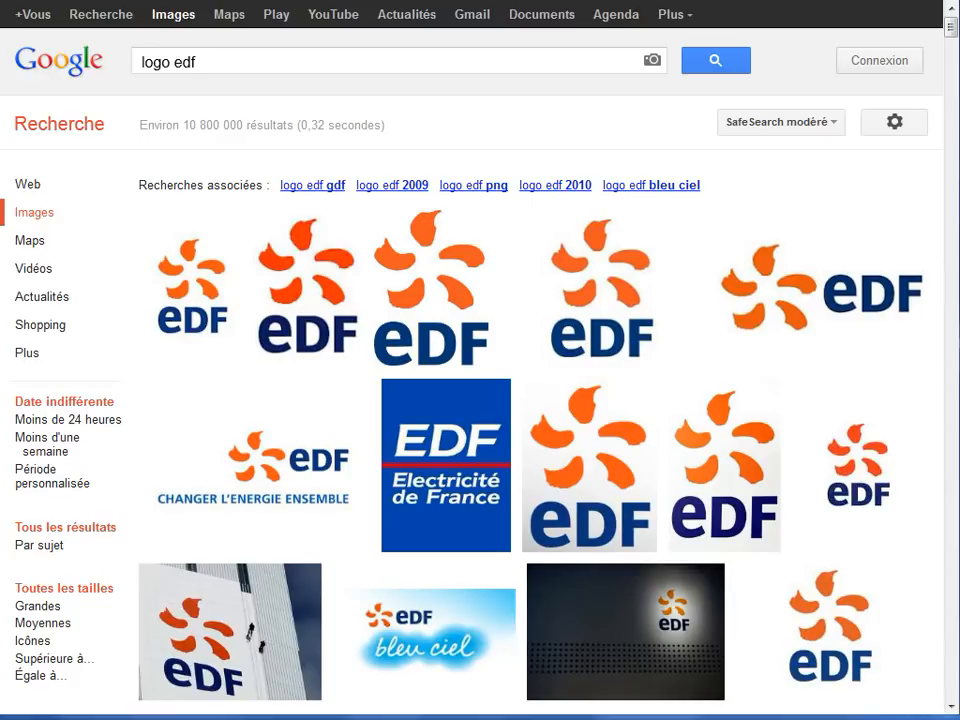
- Return to the news article in Firefox and open the photo upload window for the Contenu area, dismissing the Firebug window
{"action": "key", "text": "alt+Tab"}
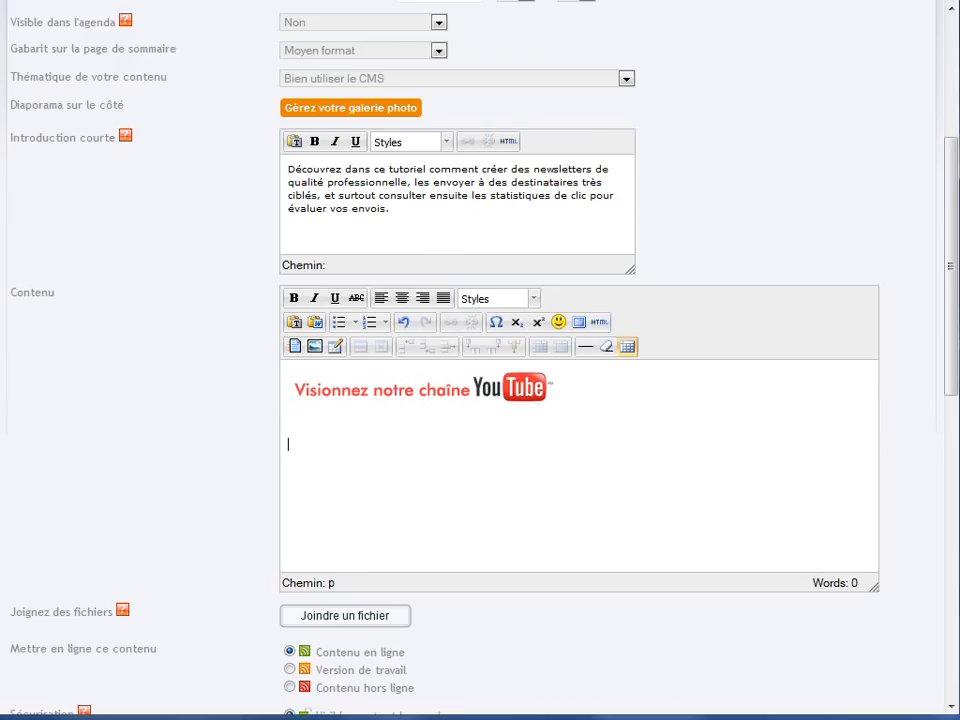
{"action": "left_click", "coordinate": [316, 347]}
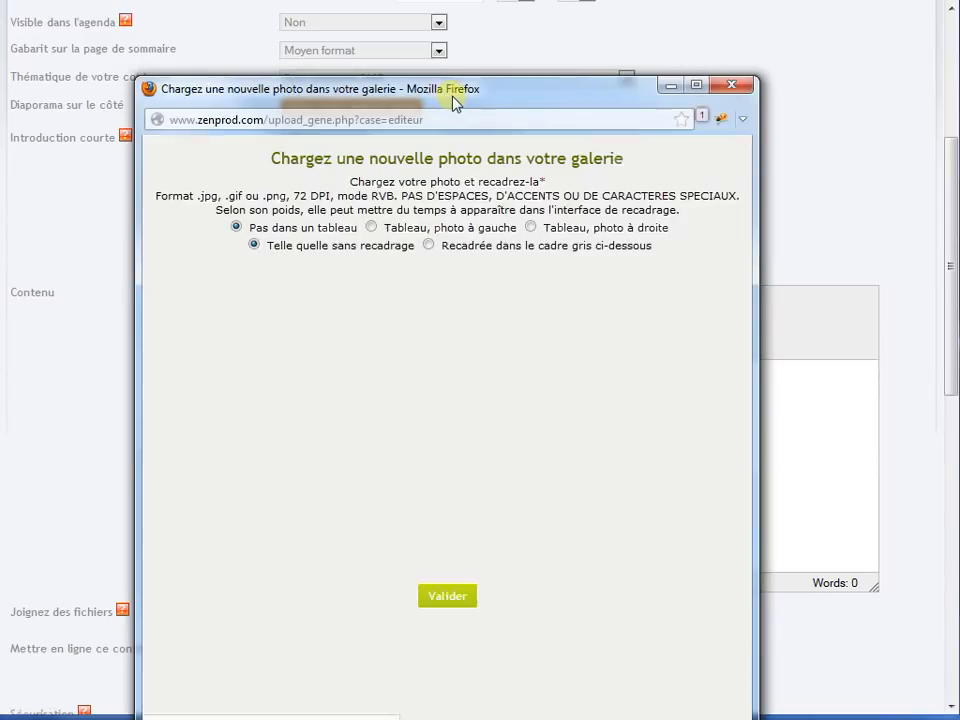
{"action": "left_click_drag", "start_coordinate": [452, 96], "coordinate": [462, 36]}
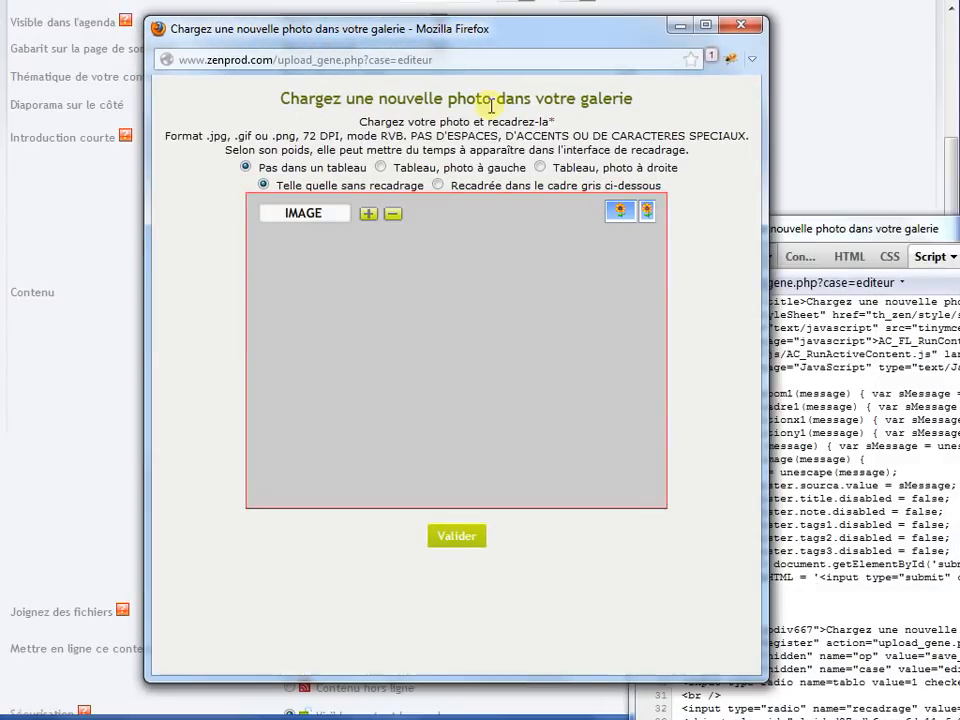
{"action": "left_click", "coordinate": [957, 222]}
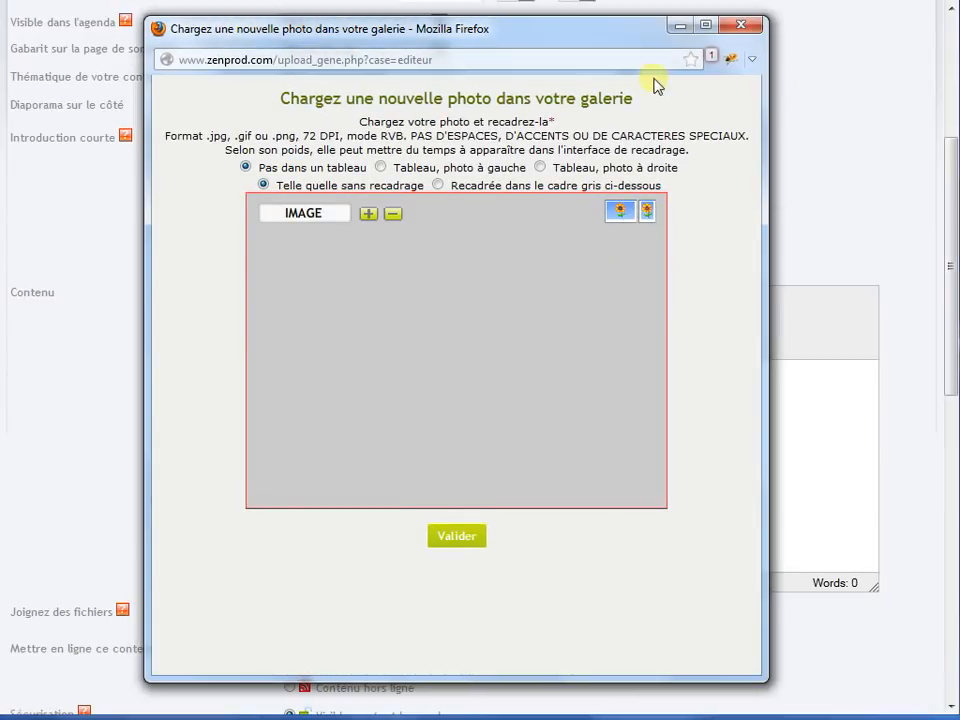
- Load the EDF logo capture Ecran061.jpg from the PrintScreen Files folder and insert it into the article content
{"action": "left_click", "coordinate": [312, 214]}
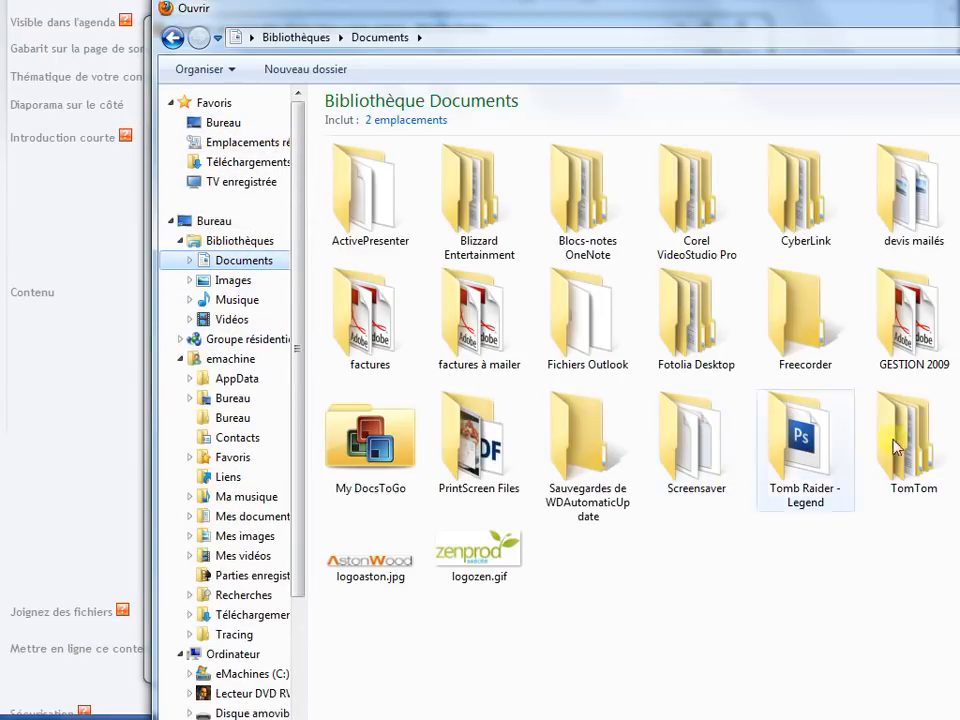
{"action": "double_click", "coordinate": [479, 440]}
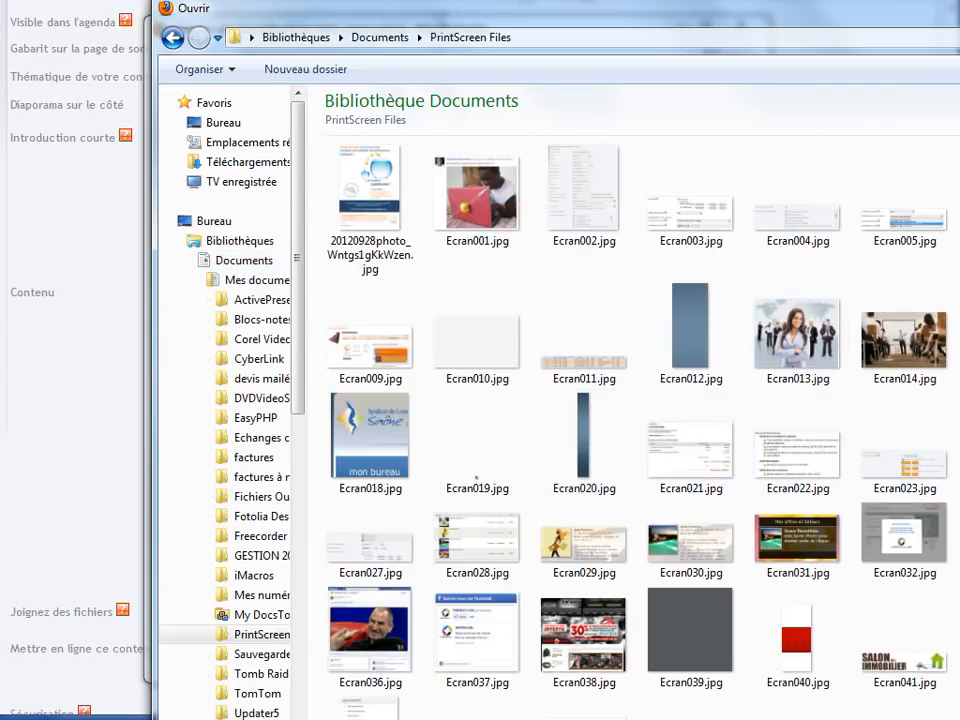
{"action": "left_click_drag", "start_coordinate": [959, 719], "coordinate": [943, 683]}
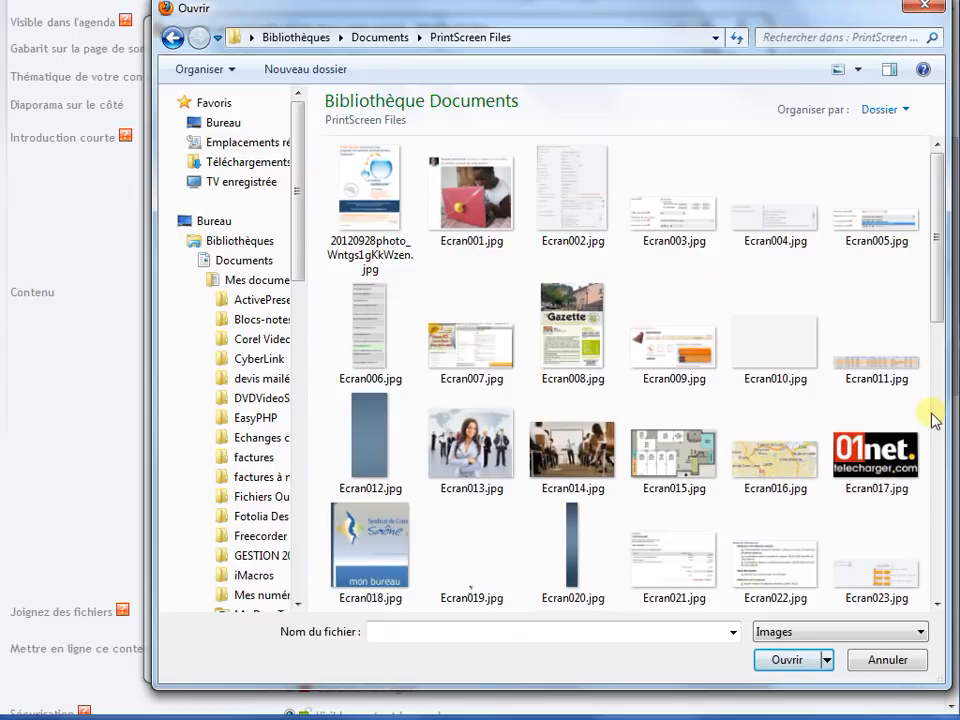
{"action": "left_click_drag", "start_coordinate": [936, 298], "coordinate": [945, 561]}
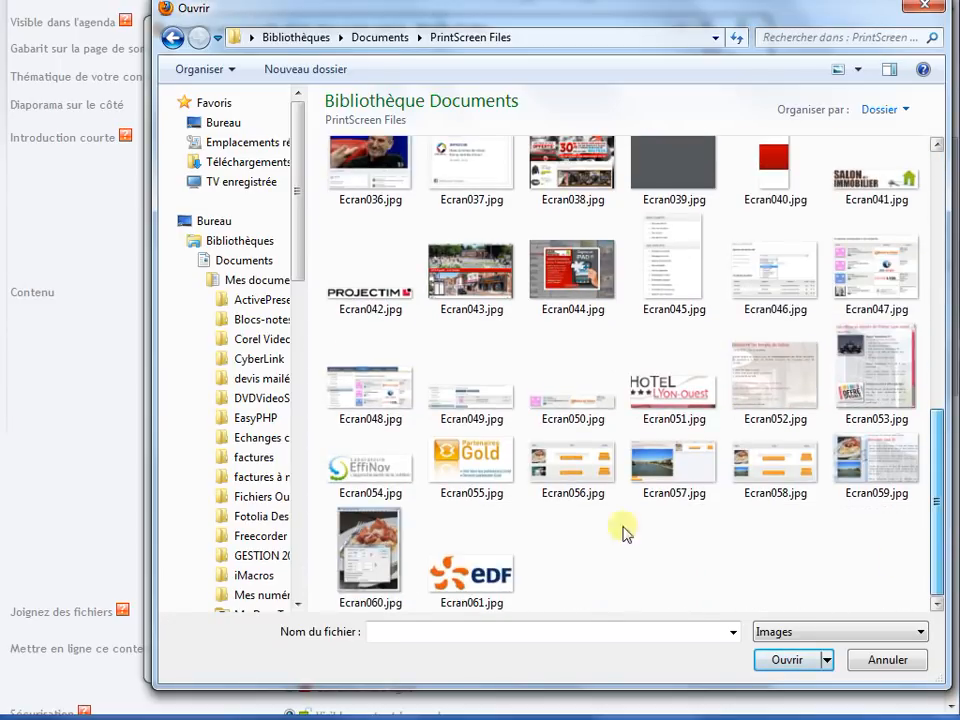
{"action": "left_click", "coordinate": [478, 580]}
{"action": "left_click", "coordinate": [773, 660]}
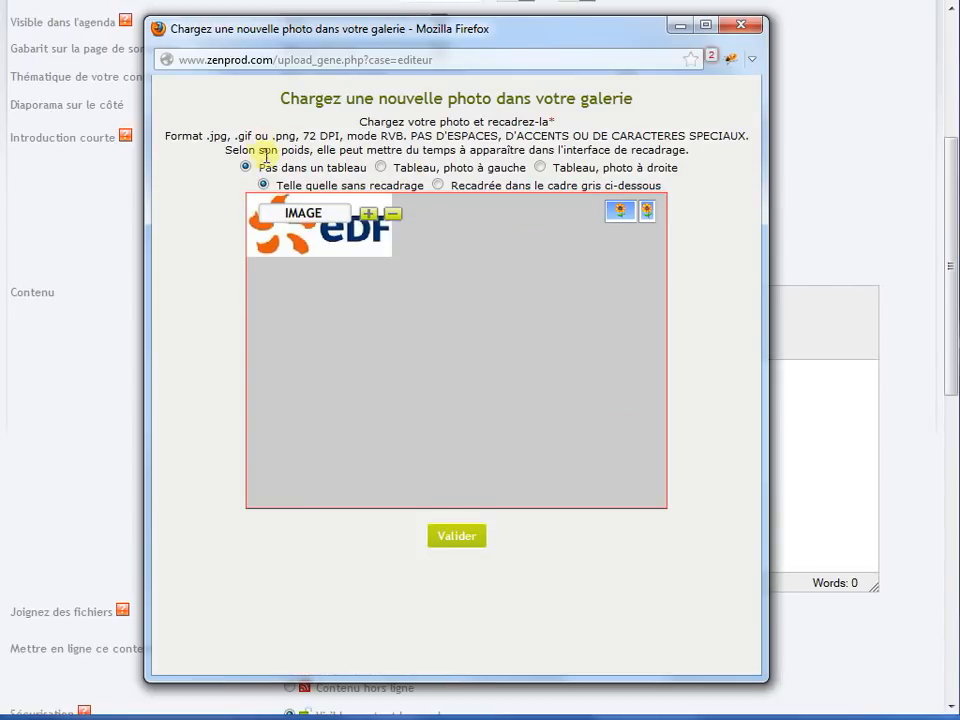
{"action": "left_click", "coordinate": [446, 539]}
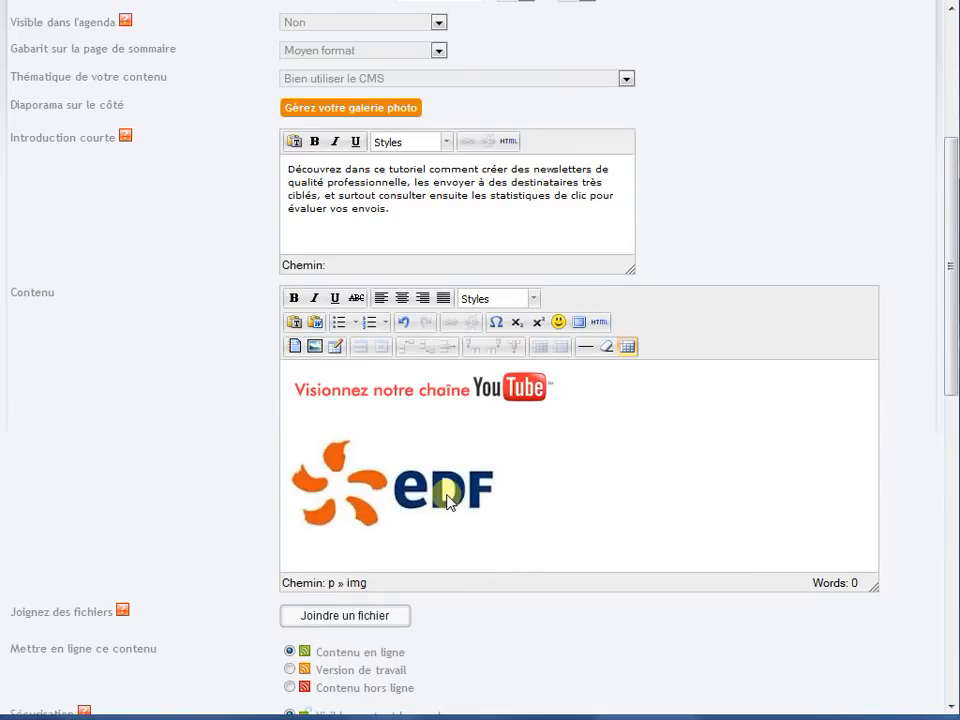
- Try shrinking the inserted EDF logo from its corner, and delete the logo from the Contenu area
{"action": "left_click", "coordinate": [452, 497]}
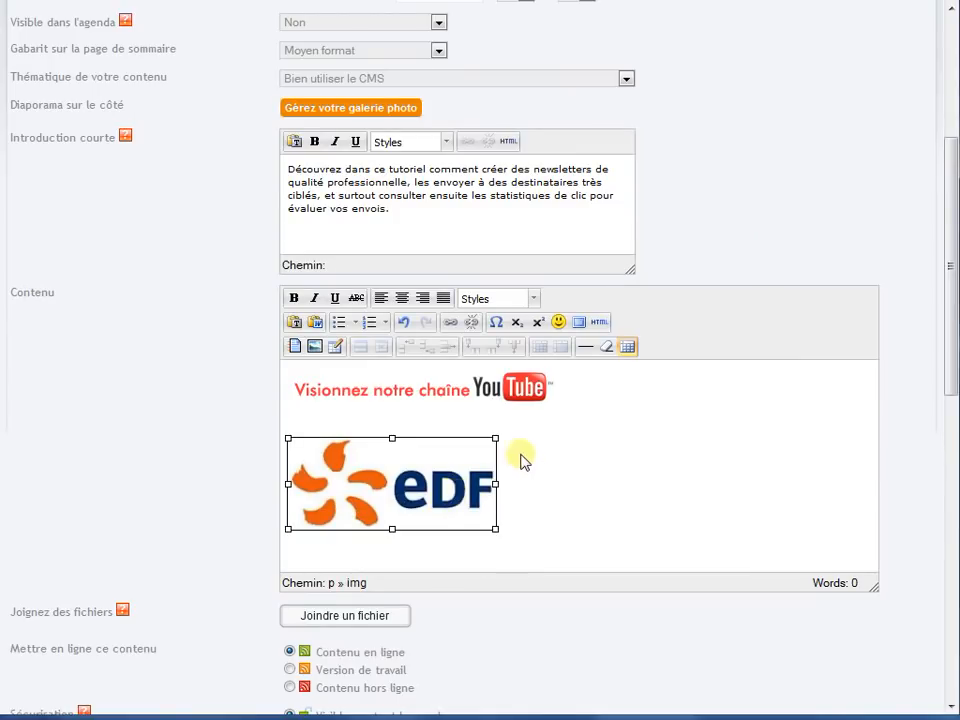
{"action": "left_click_drag", "start_coordinate": [497, 437], "coordinate": [456, 443]}
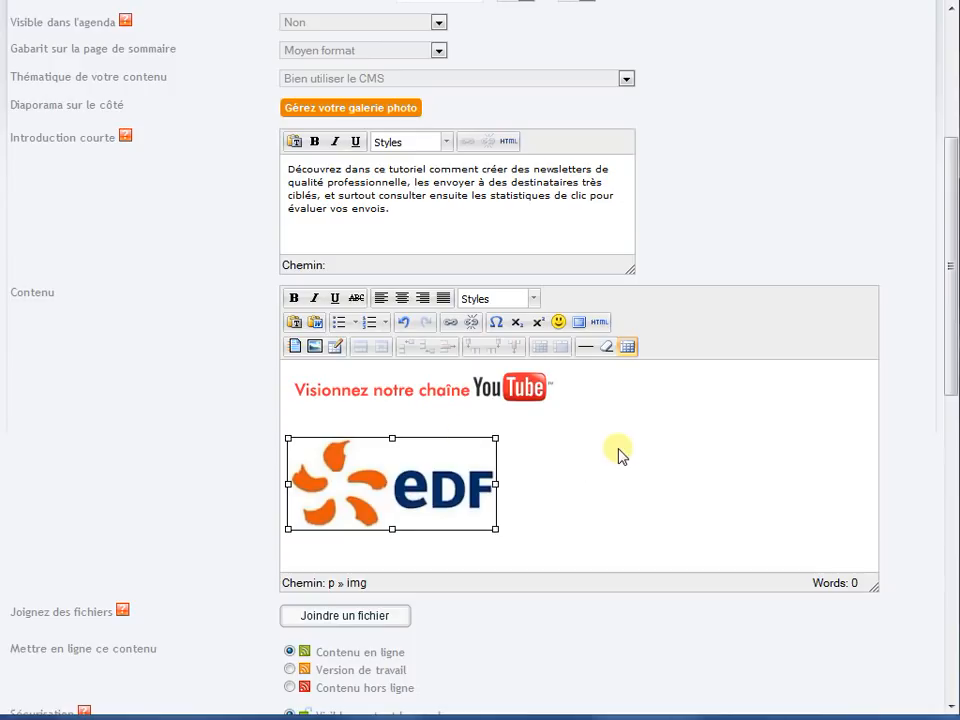
{"action": "left_click", "coordinate": [615, 490]}
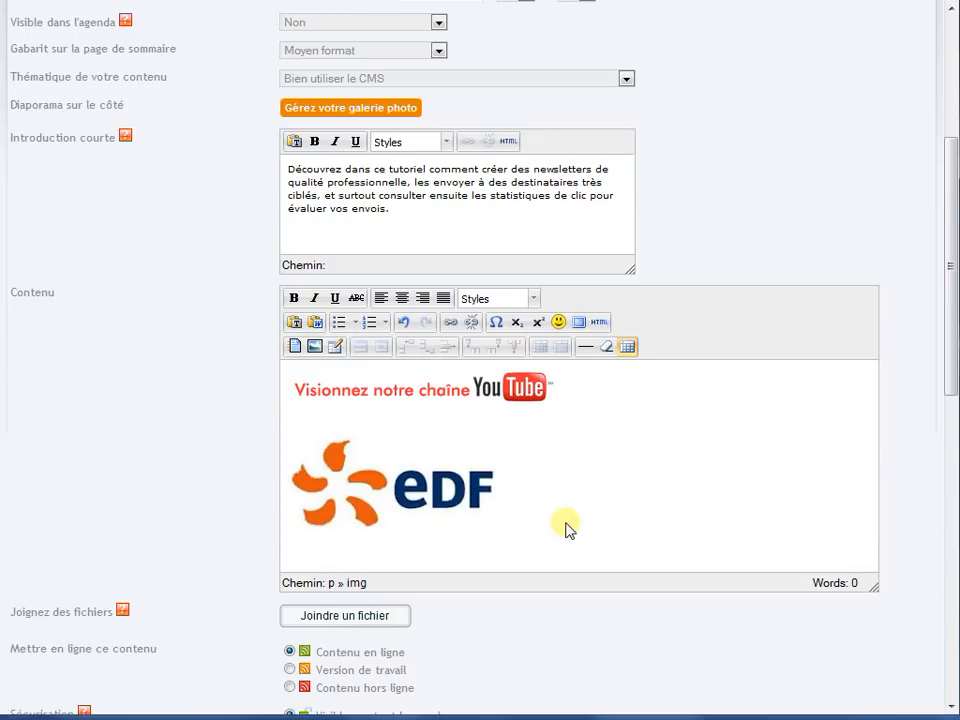
{"action": "key", "text": "BackSpace"}
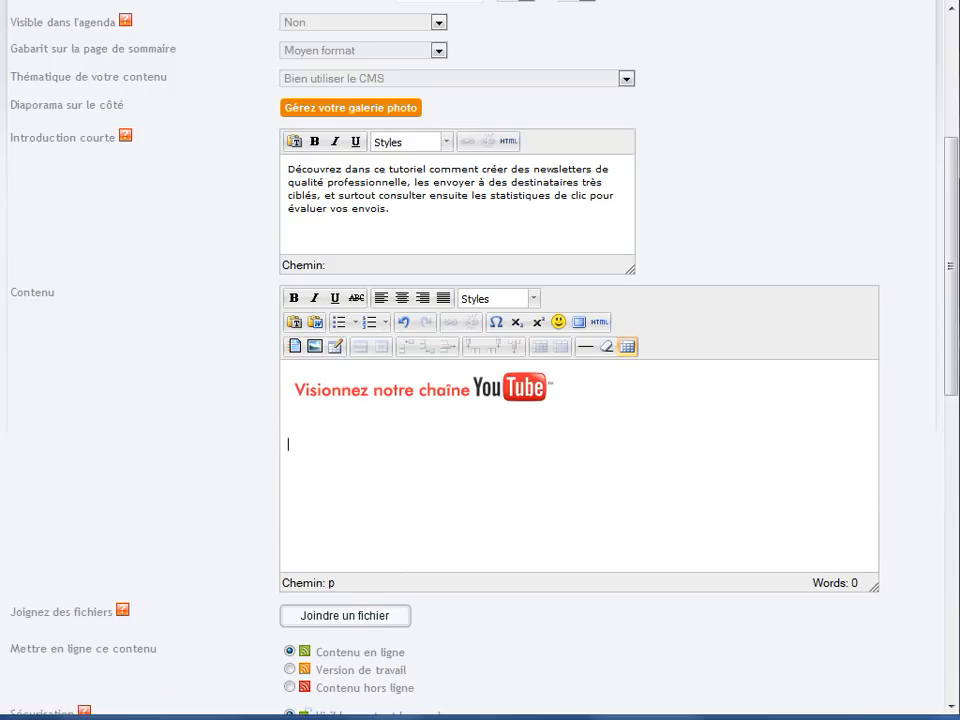
- Switch to testpowerpoint.pdf in Adobe Acrobat and capture its whole first slide with the rectangular zone, accepting the output
{"action": "left_click", "coordinate": [42, 717]}
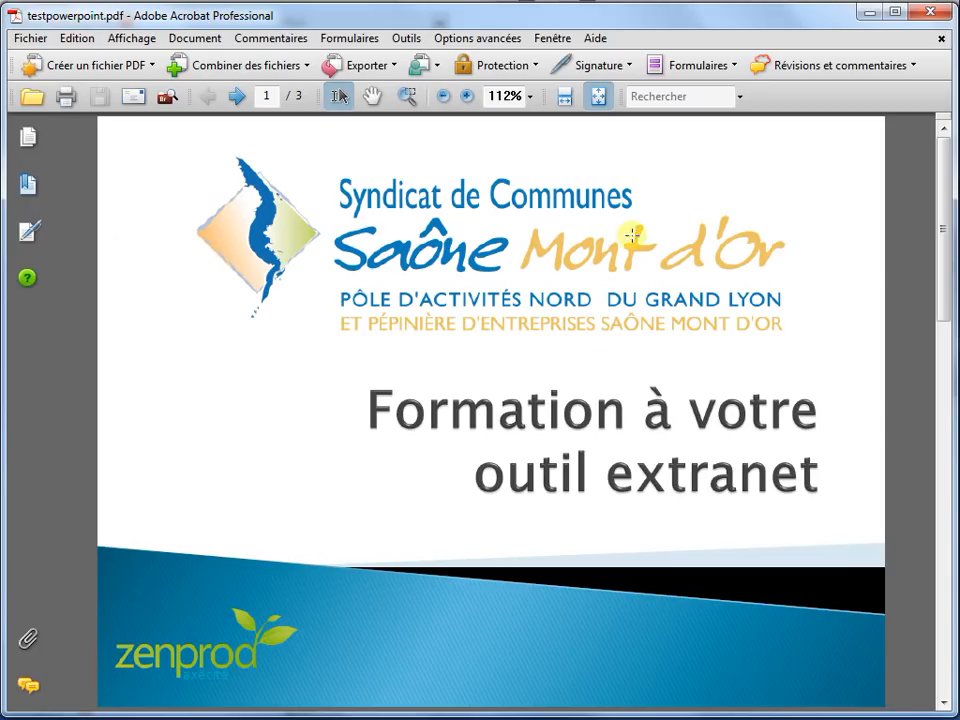
{"action": "scroll", "coordinate": [740, 437], "scroll_direction": "down", "scroll_amount": 2}
{"action": "scroll", "coordinate": [694, 436], "scroll_direction": "up", "scroll_amount": 3}
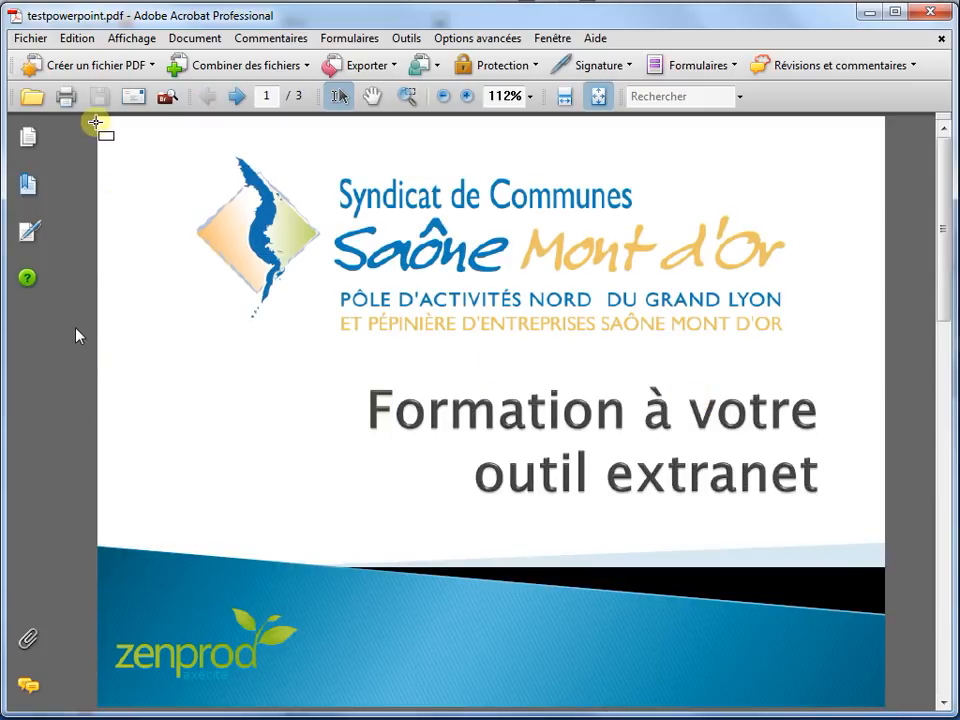
{"action": "left_click_drag", "start_coordinate": [99, 117], "coordinate": [903, 666]}
{"action": "left_click", "coordinate": [733, 94]}
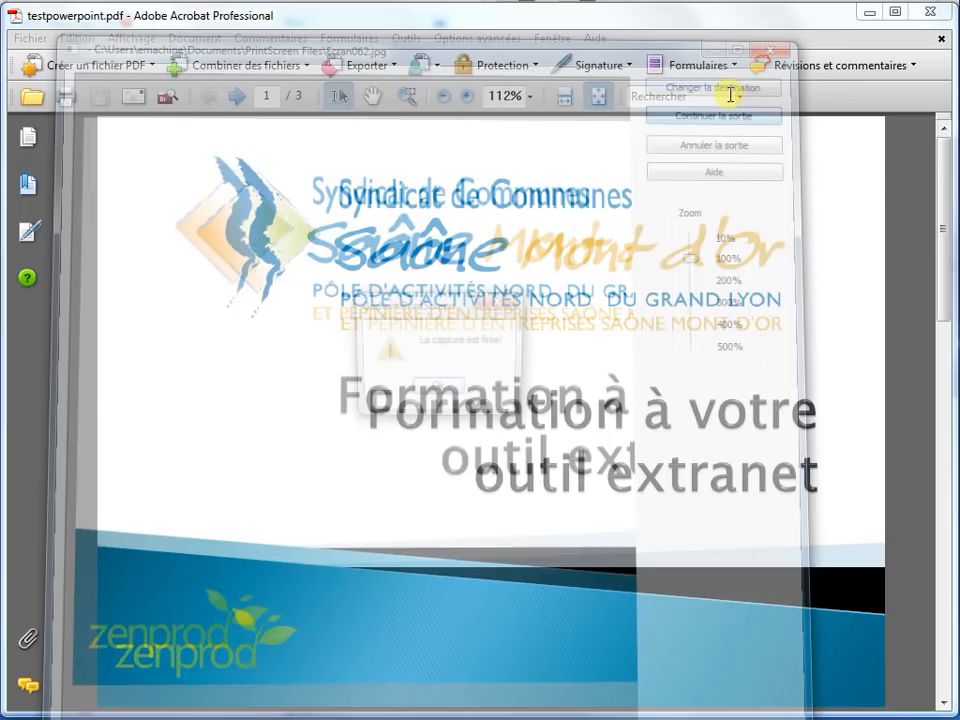
{"action": "left_click", "coordinate": [440, 390]}
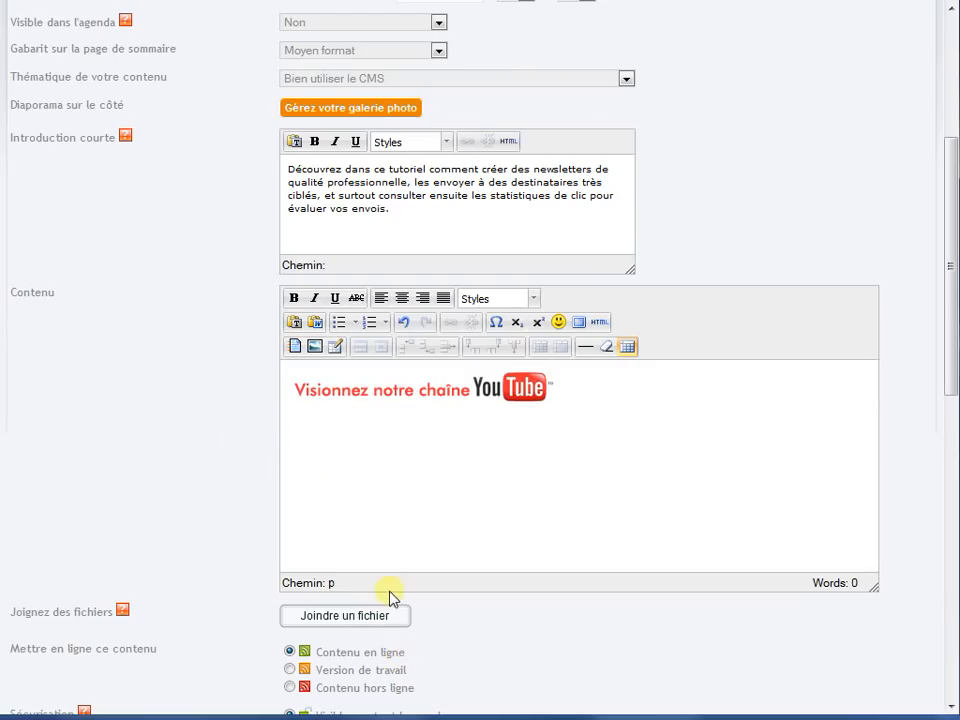
- Back in the Firefox news article, load the slide capture Ecran062.jpg and insert it below the YouTube banner
{"action": "left_click", "coordinate": [315, 347]}
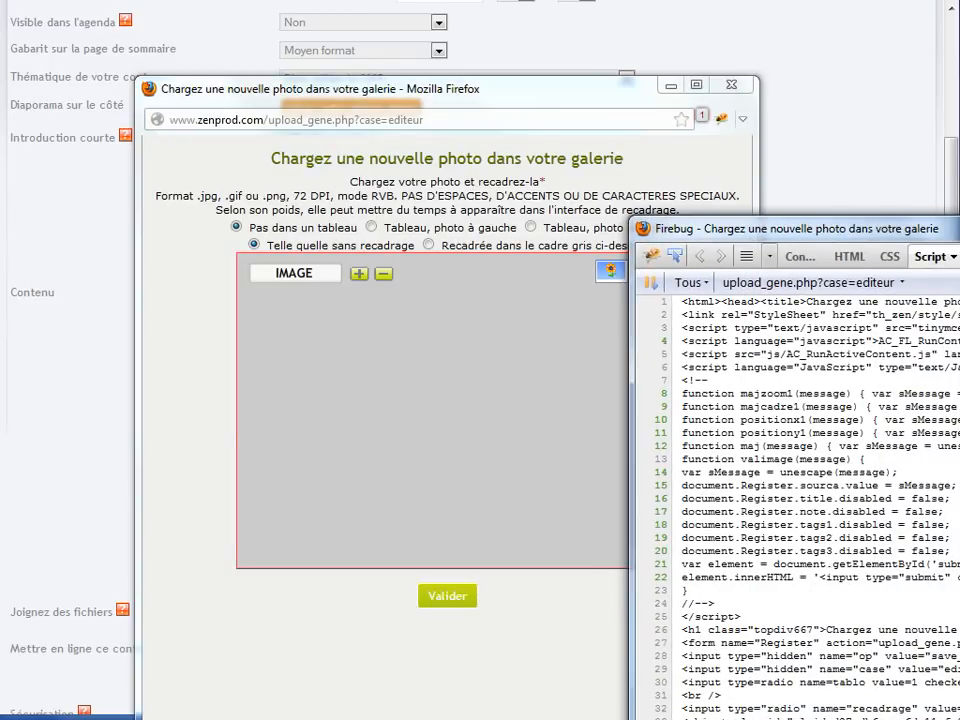
{"action": "left_click", "coordinate": [542, 317]}
{"action": "left_click", "coordinate": [317, 279]}
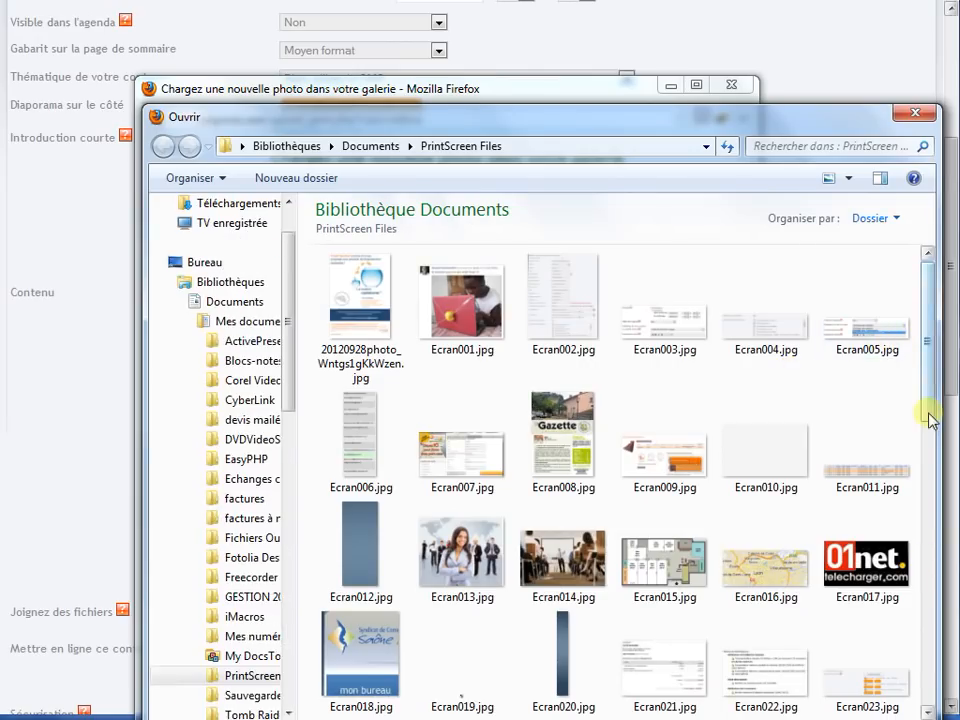
{"action": "scroll", "coordinate": [937, 412], "scroll_direction": "down", "scroll_amount": 1}
{"action": "scroll", "coordinate": [937, 412], "scroll_direction": "down", "scroll_amount": 5}
{"action": "left_click", "coordinate": [565, 670]}
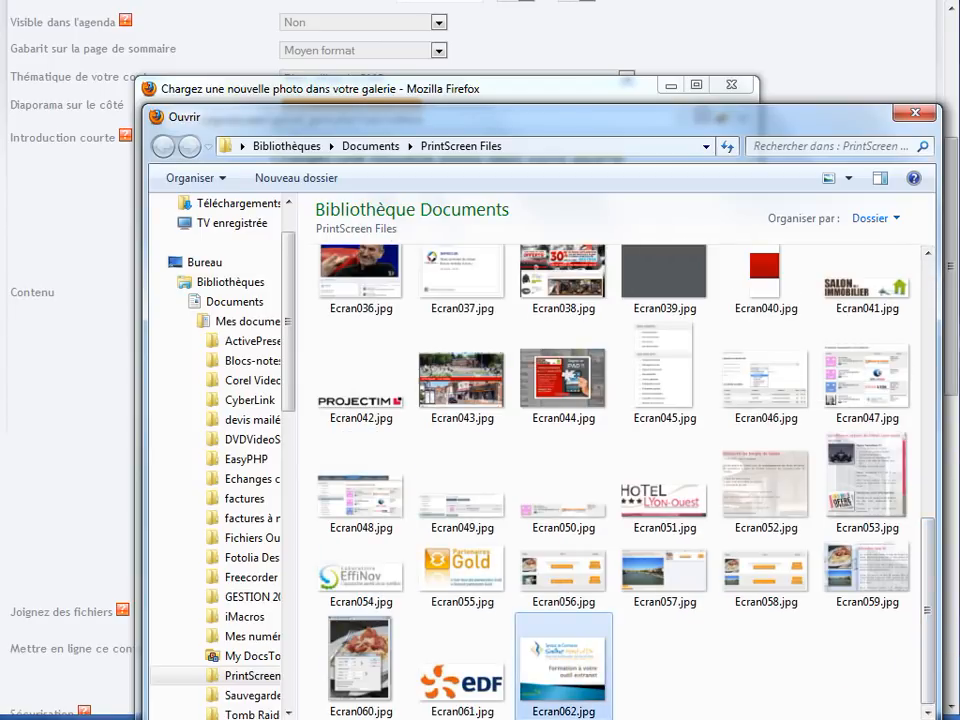
{"action": "double_click", "coordinate": [565, 670]}
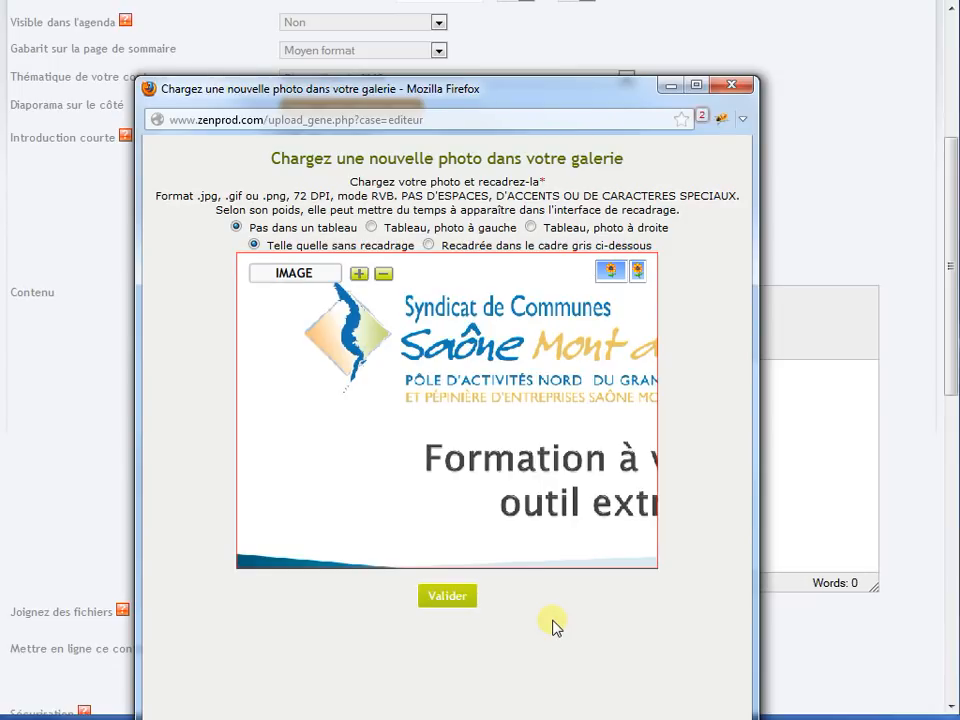
{"action": "left_click", "coordinate": [452, 598]}
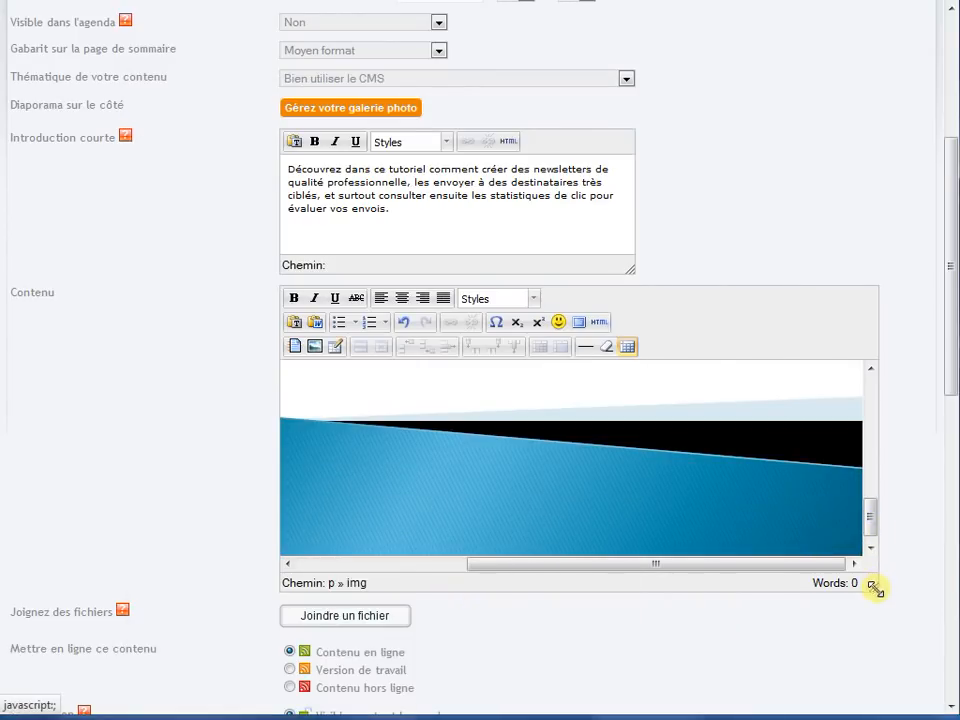
- Enlarge the Contenu area and shrink the slide image to about the YouTube banner's width in full-screen editing mode
{"action": "left_click_drag", "start_coordinate": [874, 585], "coordinate": [903, 667]}
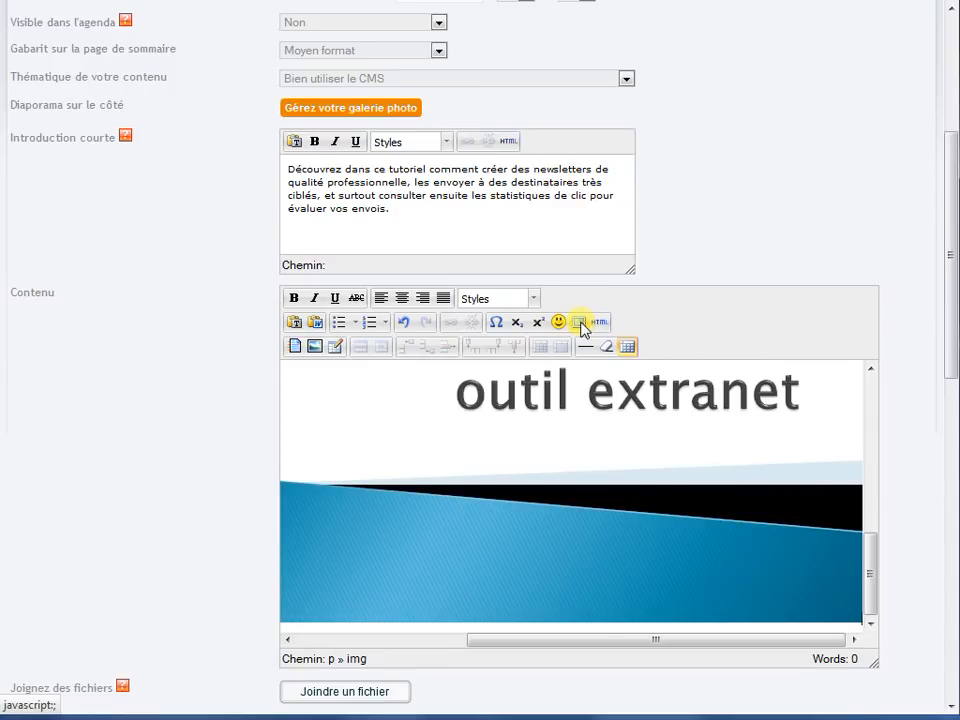
{"action": "left_click", "coordinate": [583, 327]}
{"action": "left_click", "coordinate": [575, 440]}
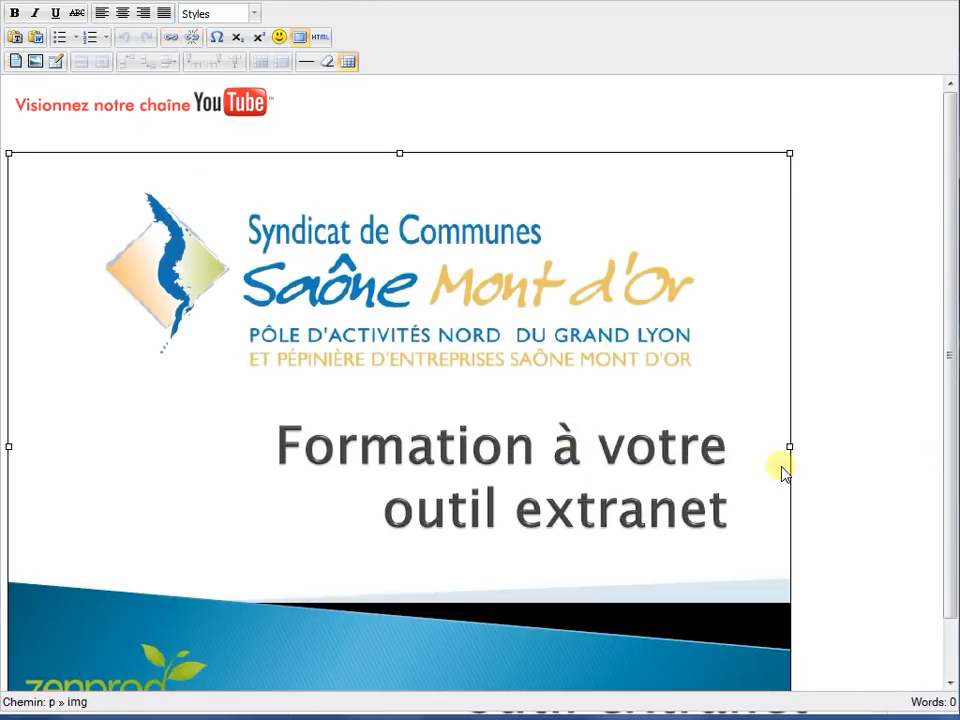
{"action": "left_click_drag", "start_coordinate": [789, 153], "coordinate": [195, 547]}
{"action": "left_click", "coordinate": [311, 351]}
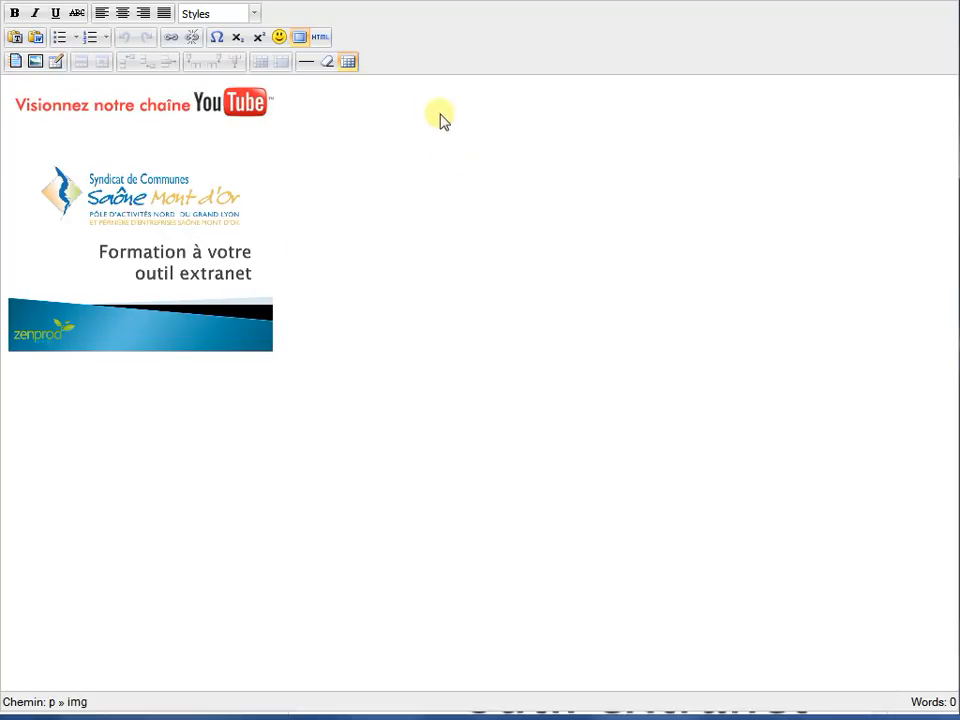
{"action": "left_click", "coordinate": [300, 38]}
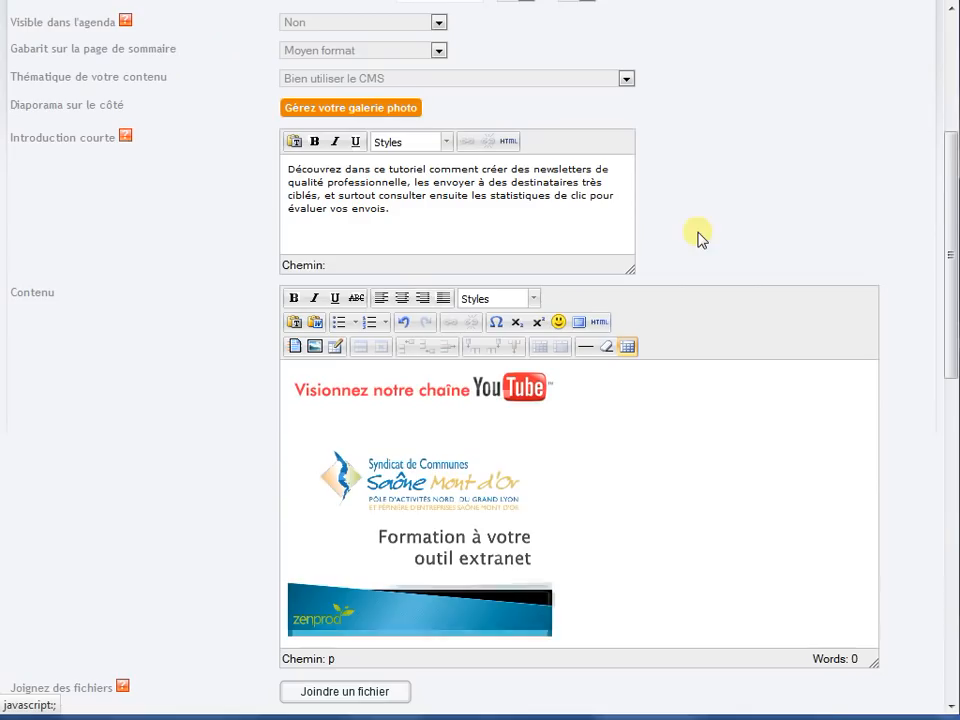